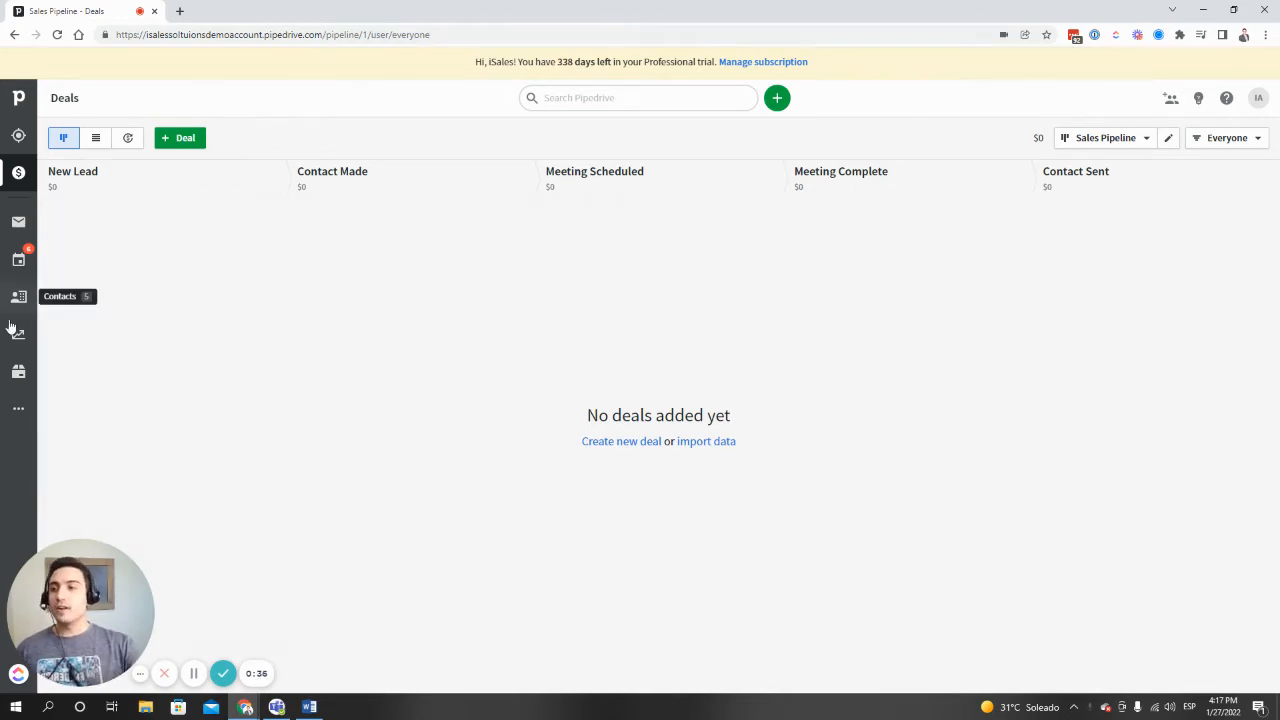
# - Look through the people contacts, the leads inbox, the deals pipeline and the organizations list
pyautogui.click(17, 297)
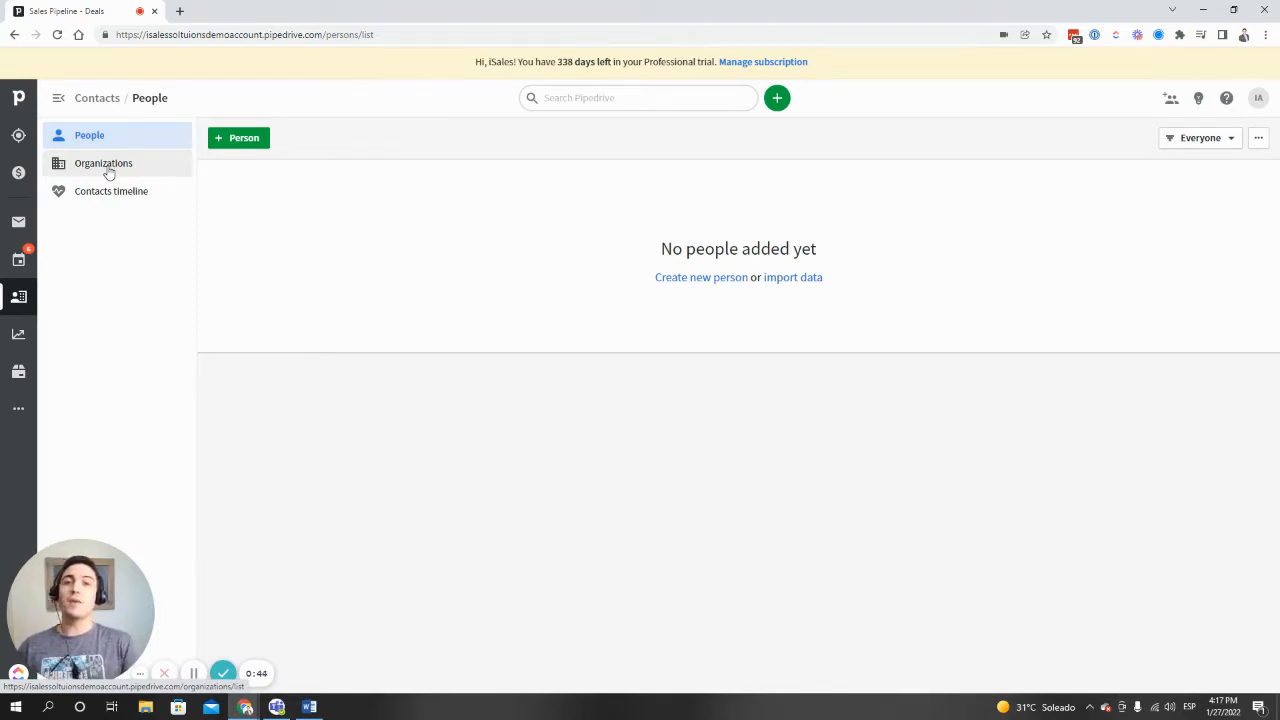
pyautogui.click(19, 136)
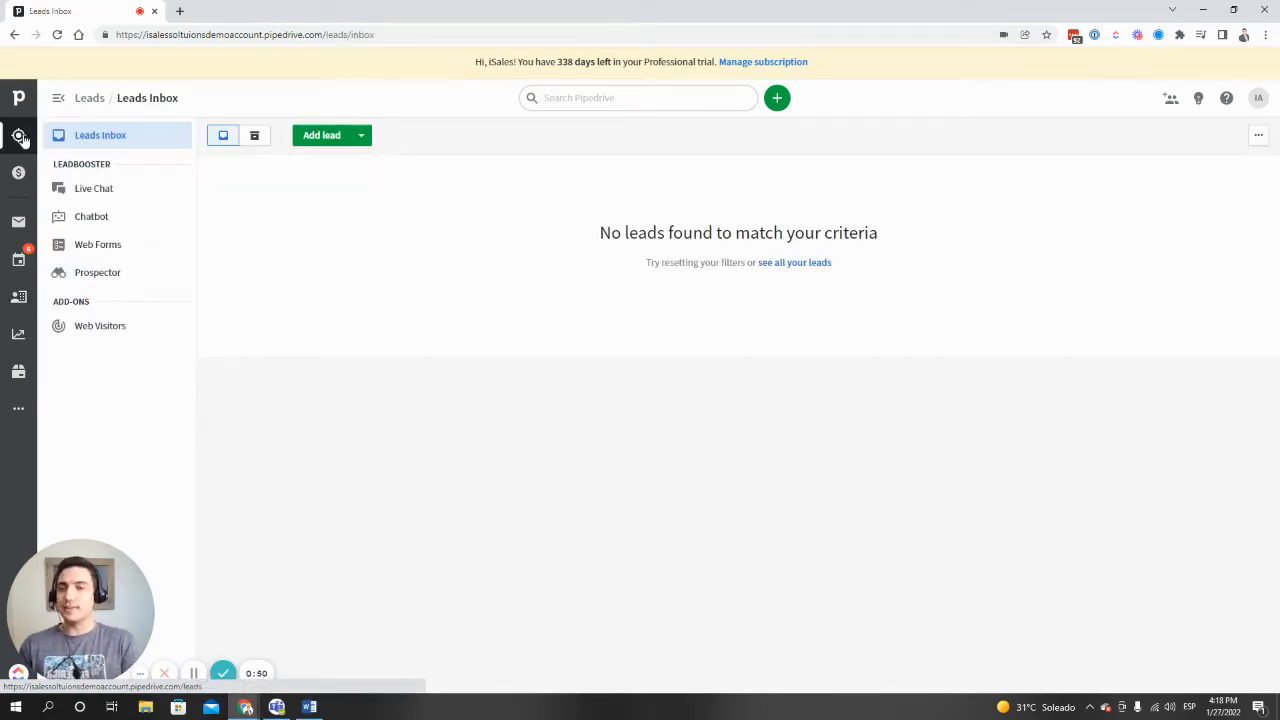
pyautogui.click(19, 173)
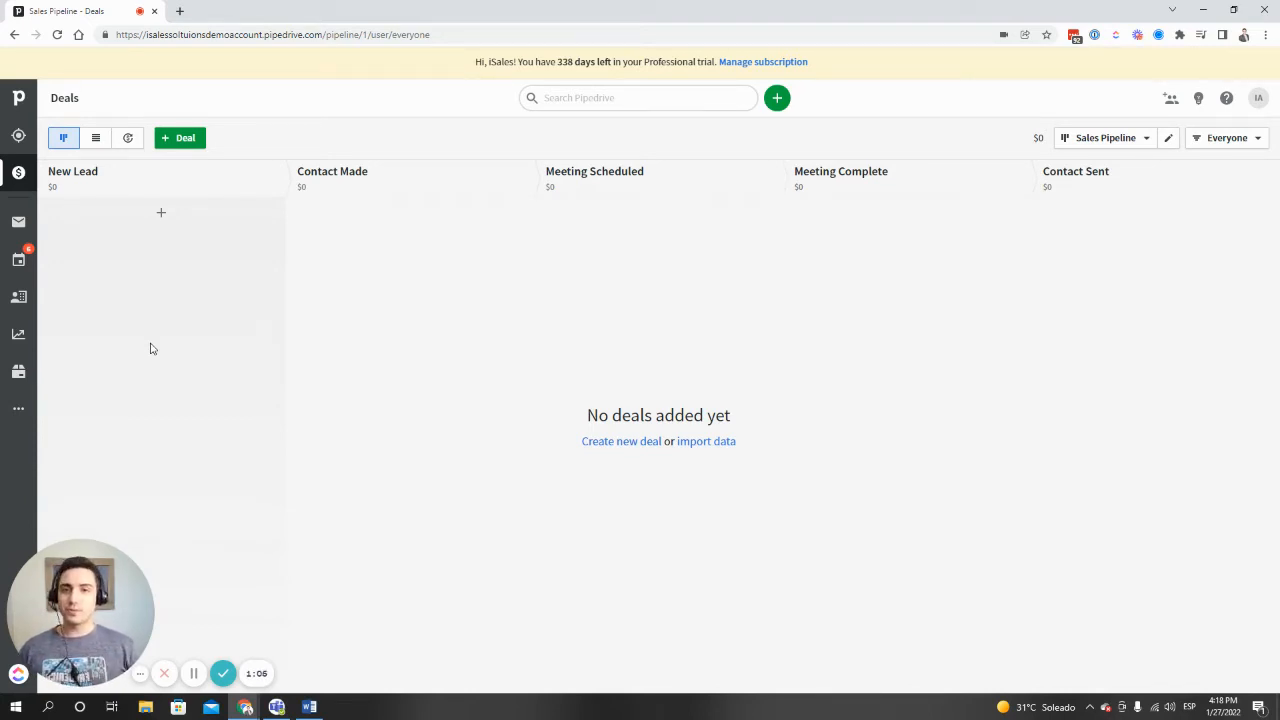
pyautogui.click(18, 296)
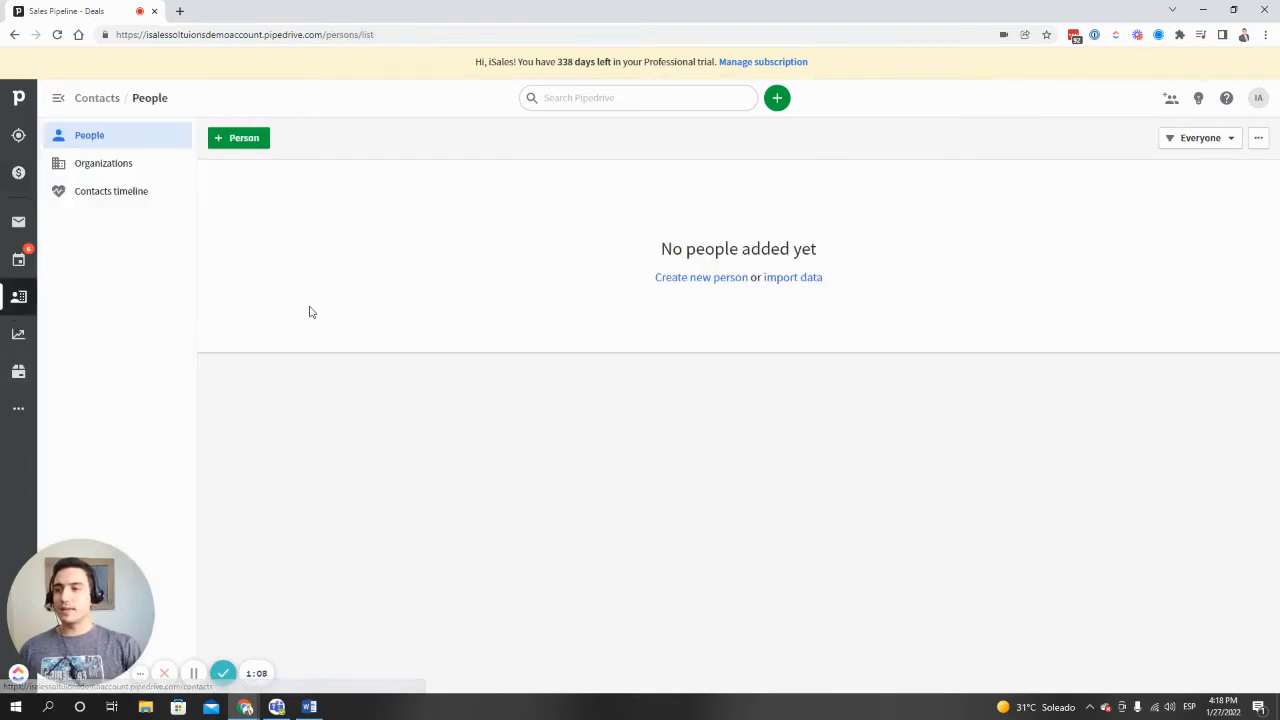
pyautogui.click(134, 168)
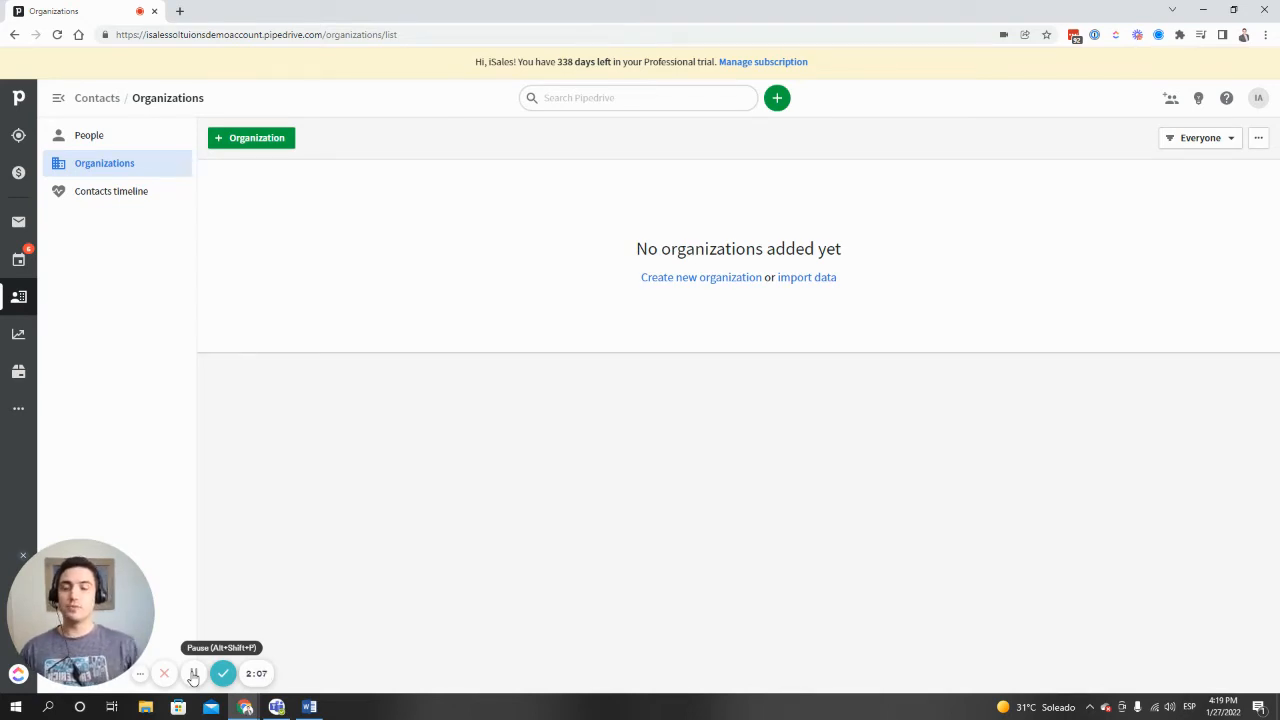
# - Add a first person to the people contacts, filling in only the person's name
pyautogui.click(140, 137)
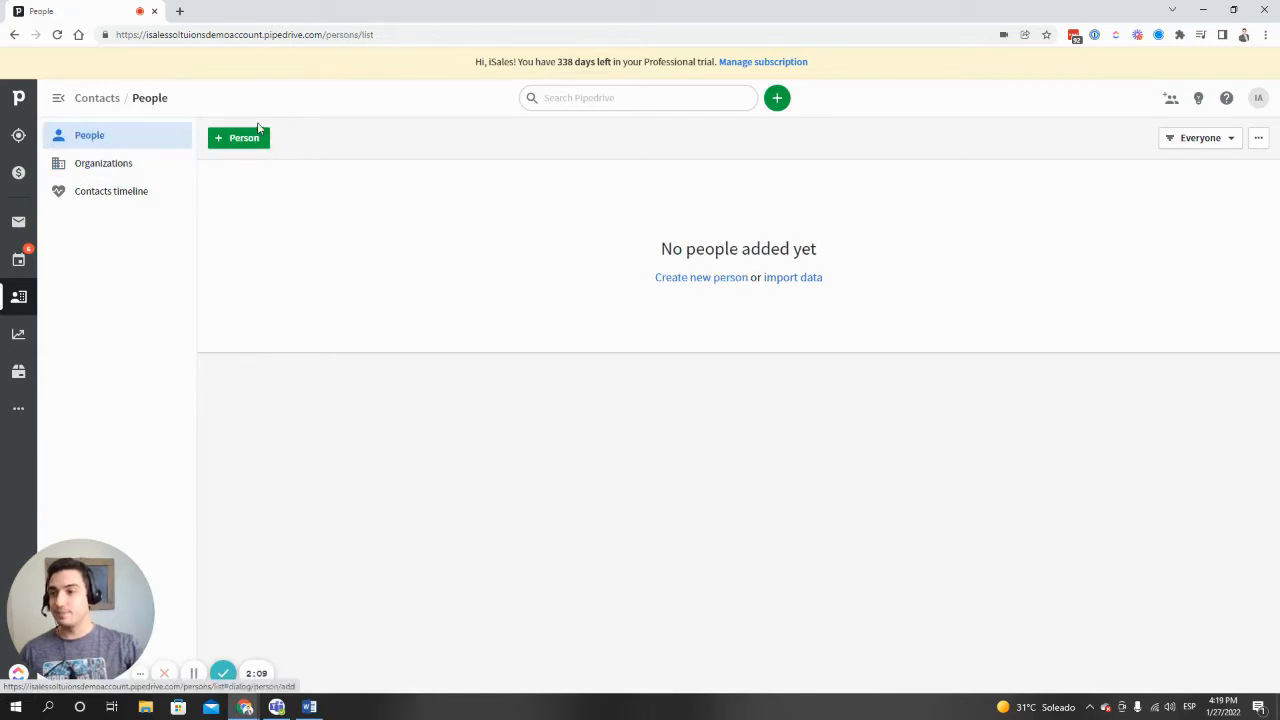
pyautogui.click(255, 136)
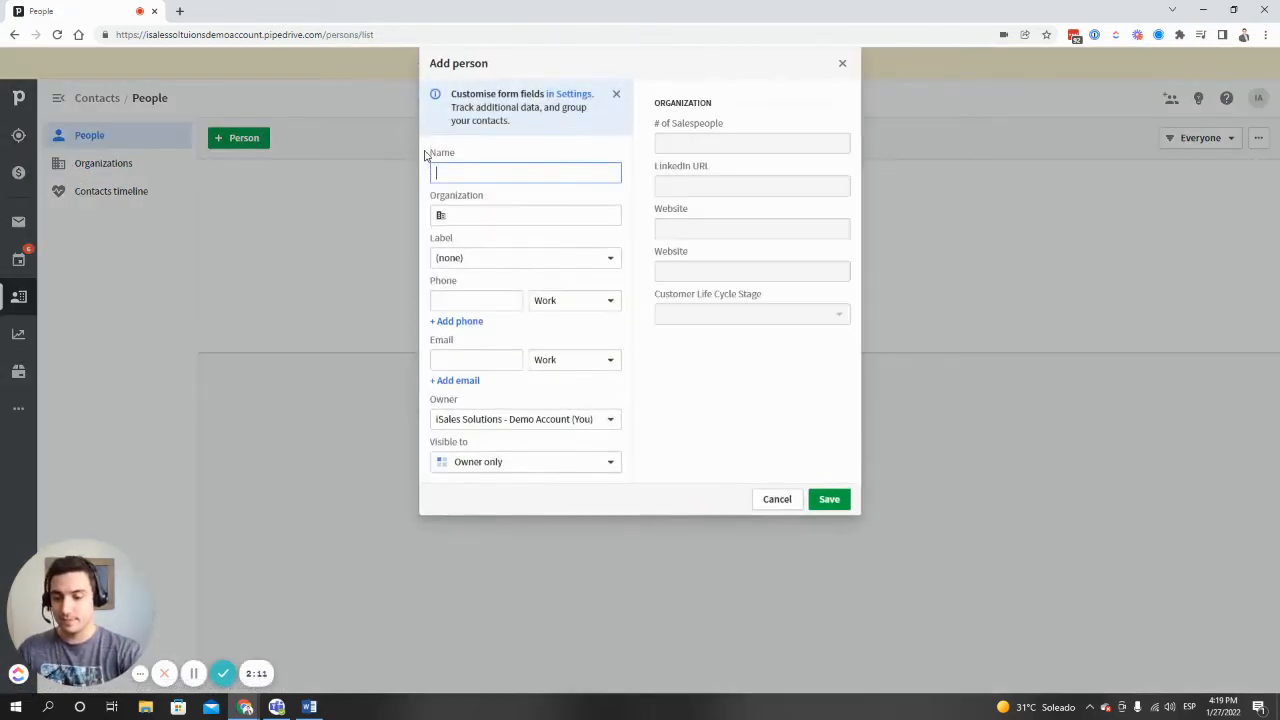
pyautogui.write('matt1')
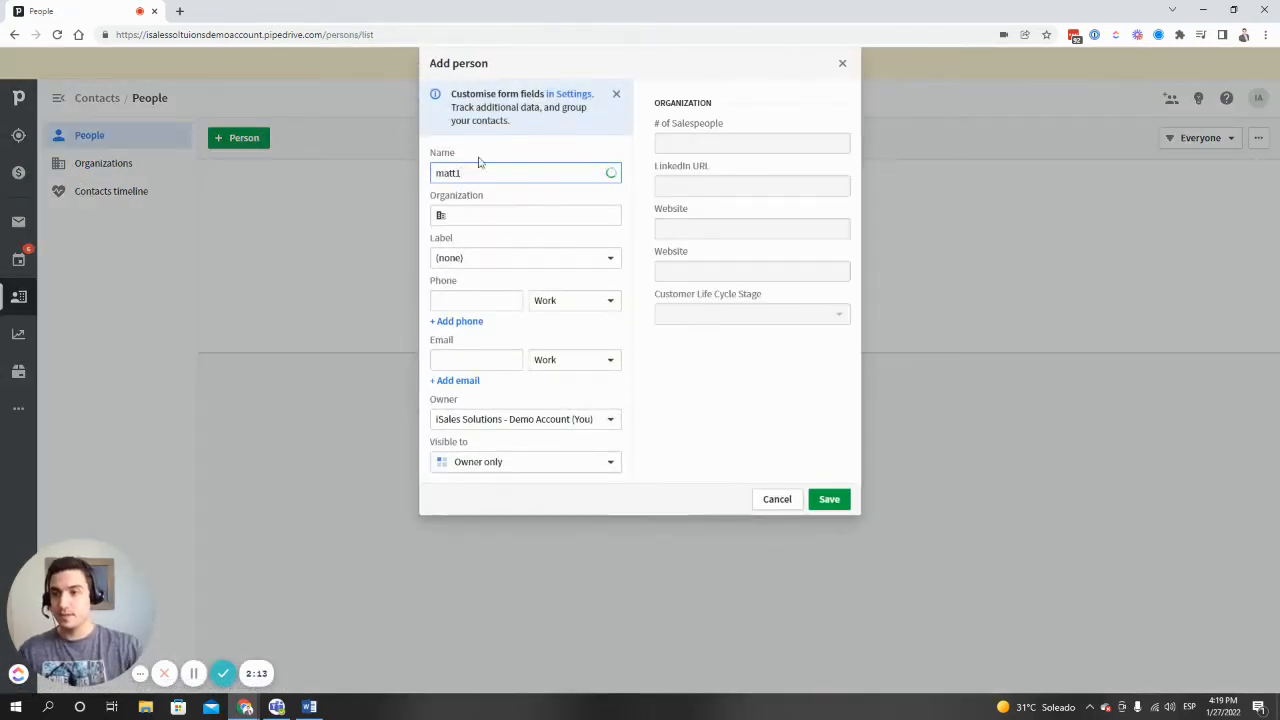
pyautogui.click(829, 499)
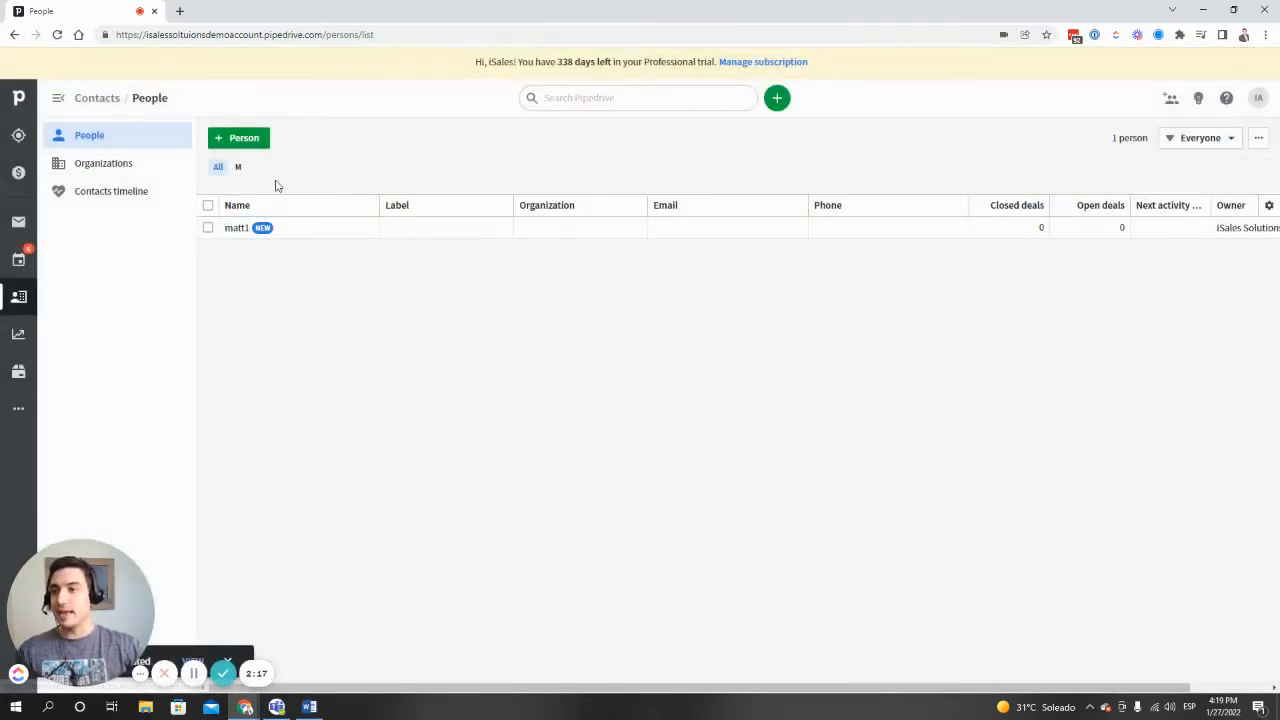
# - Add a second person to the people contacts, again entering only a name
pyautogui.click(245, 140)
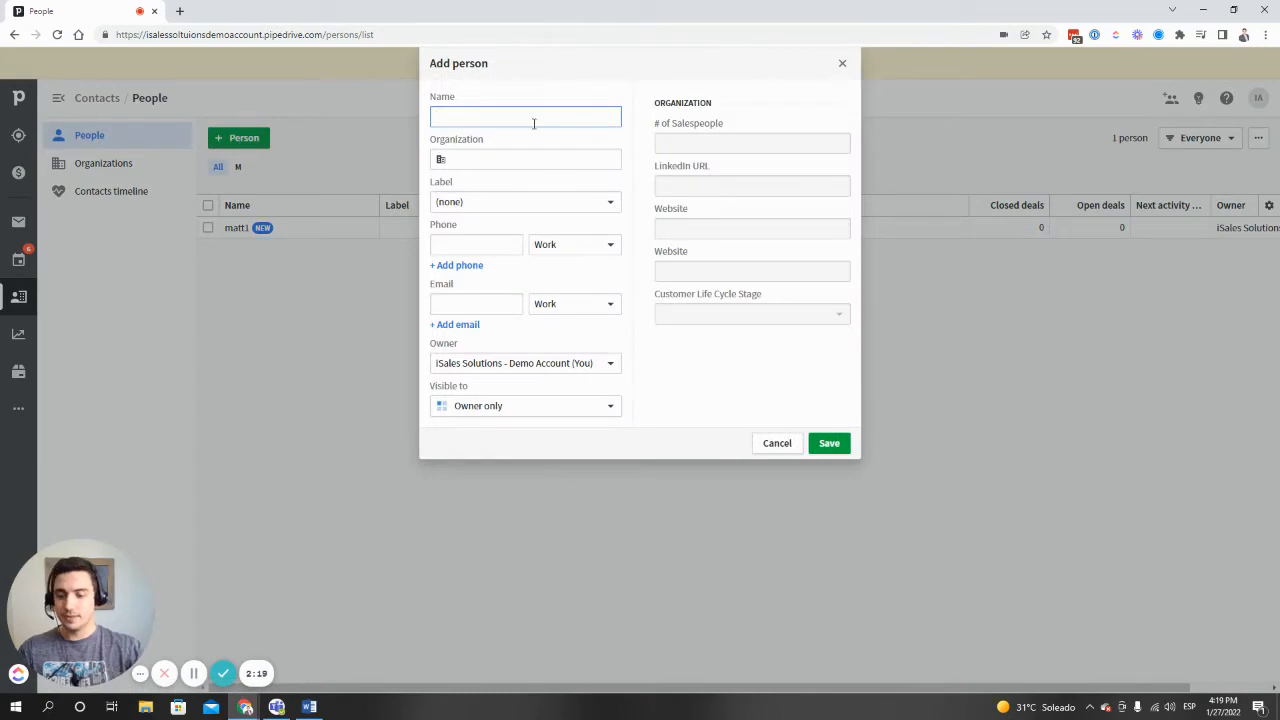
pyautogui.write('matt2')
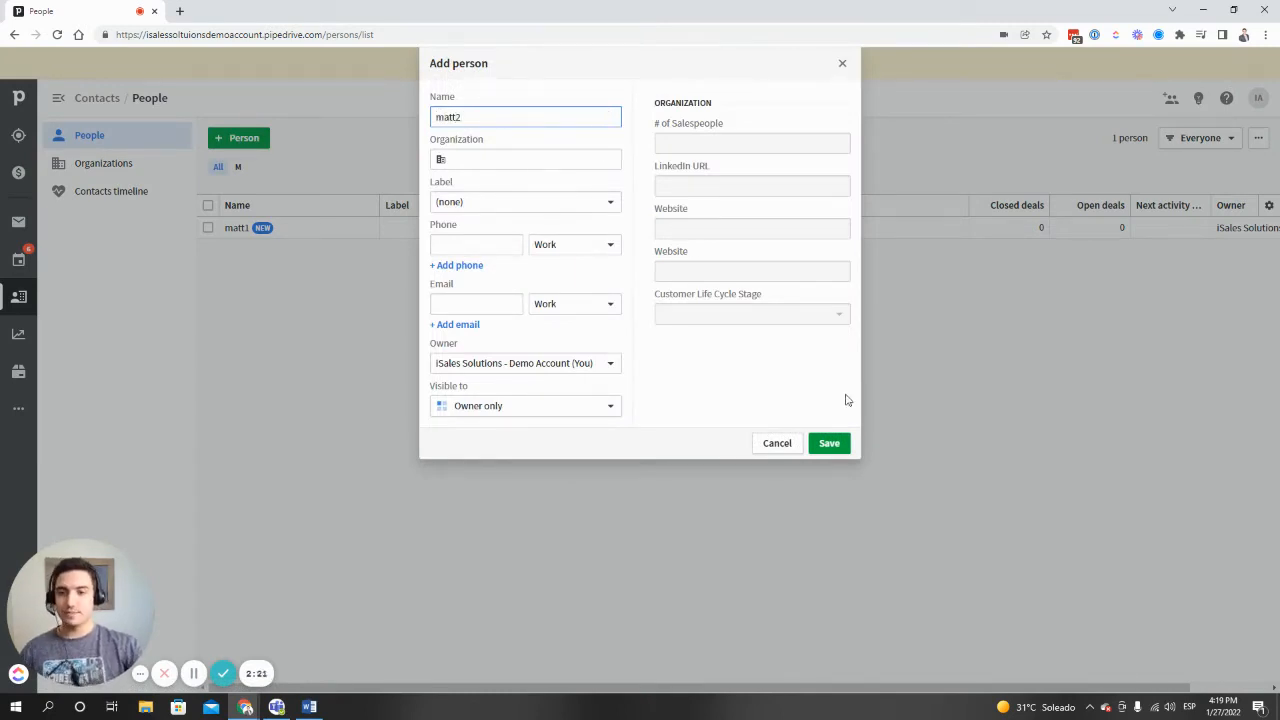
pyautogui.click(830, 443)
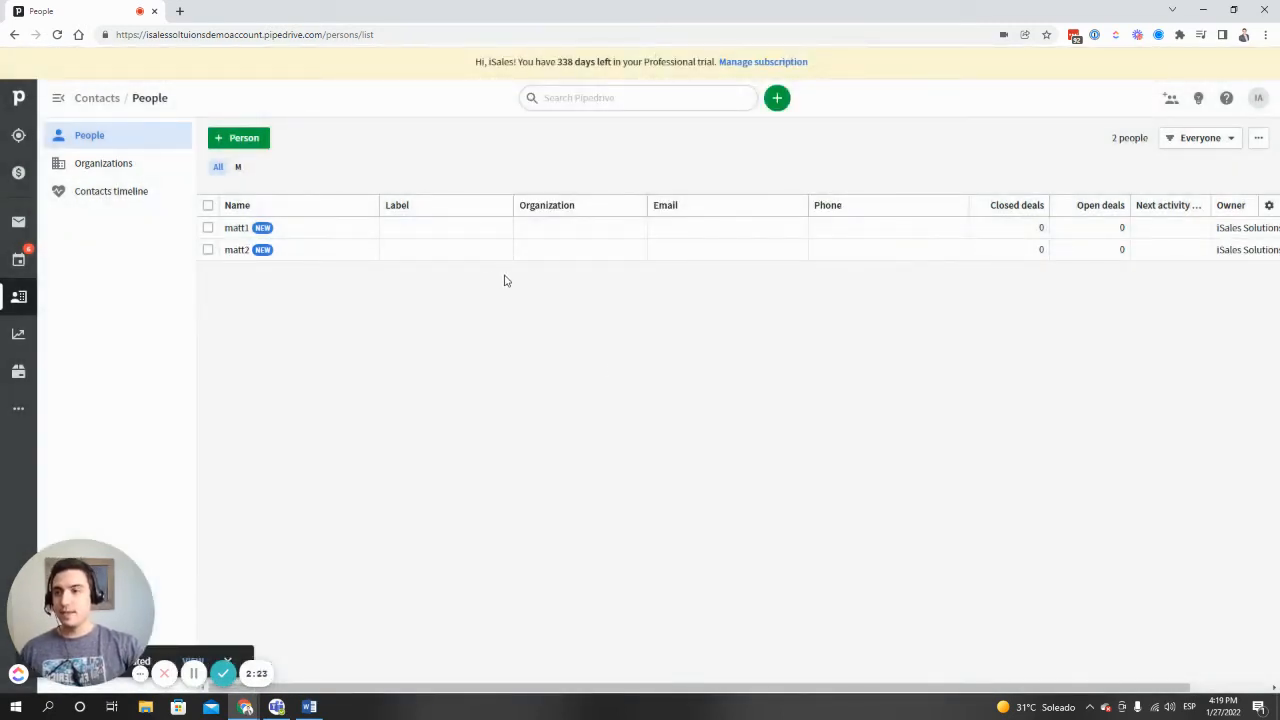
# - Assign the first person in the list to a new organization named "isales solutions"
pyautogui.click(633, 229)
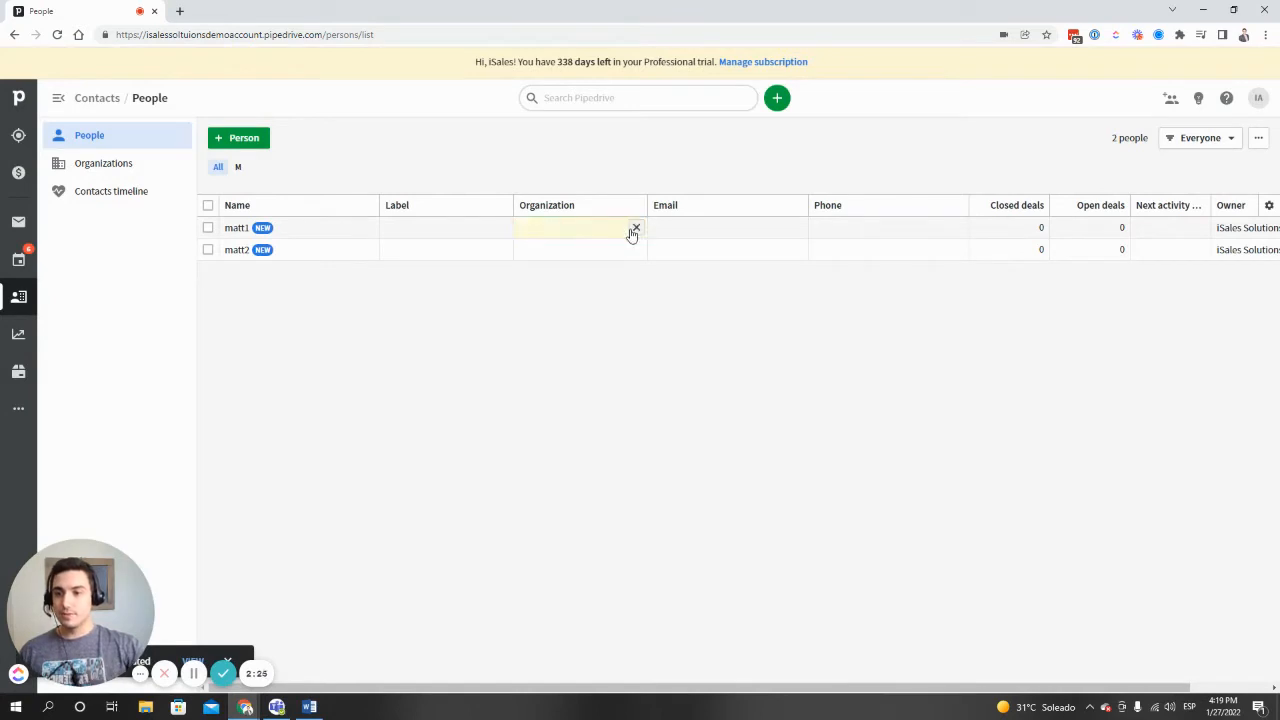
pyautogui.write('isales s')
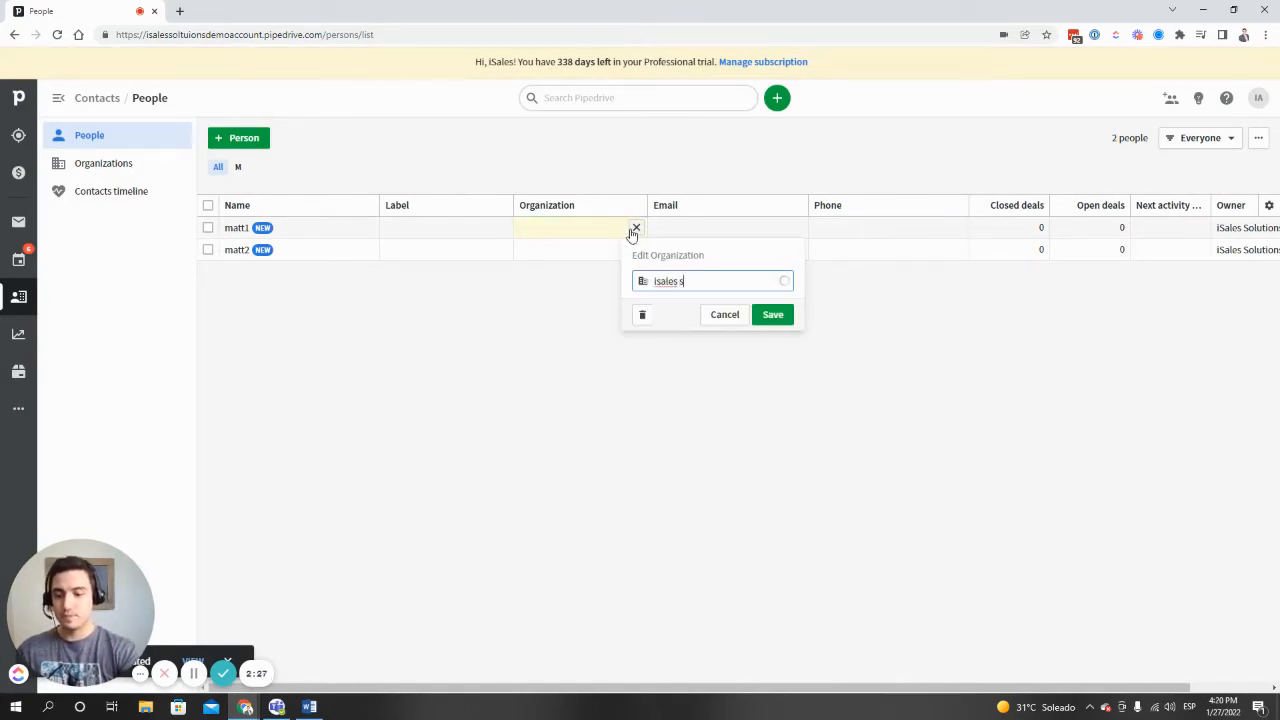
pyautogui.write('oltions')
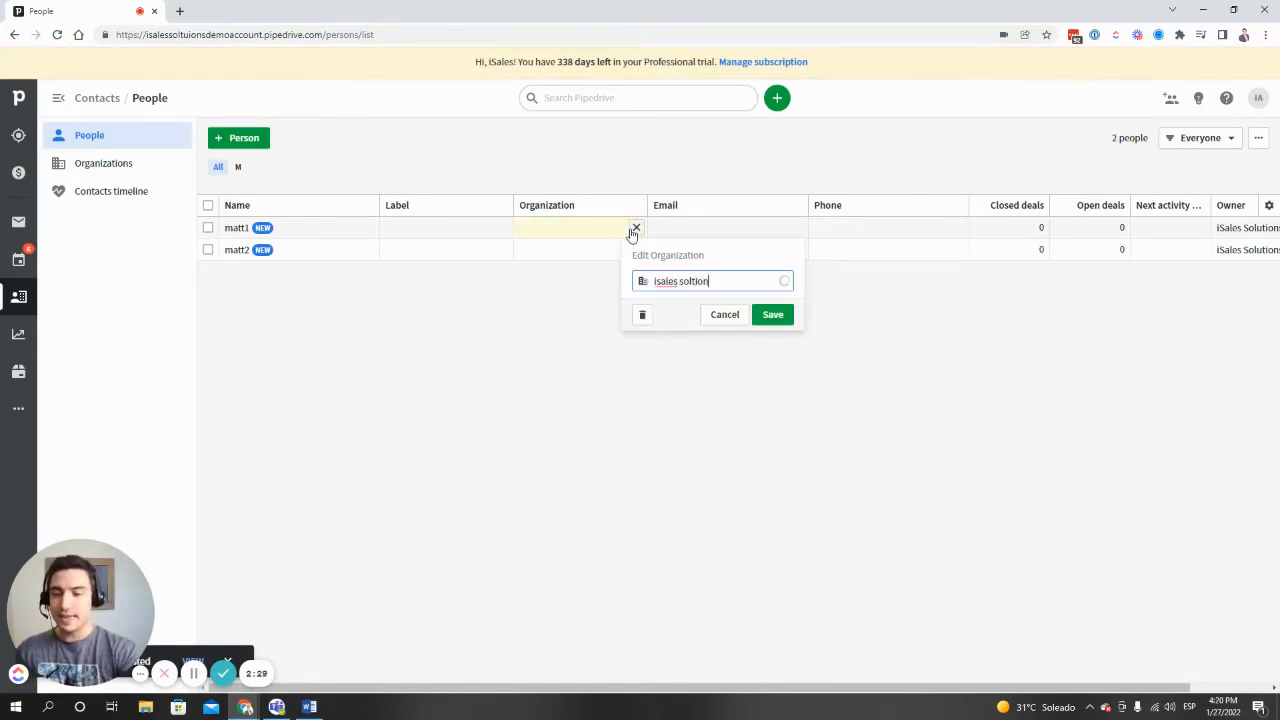
pyautogui.press('Left')
pyautogui.press('Left')
pyautogui.press('Left')
pyautogui.press('Left')
pyautogui.press('Left')
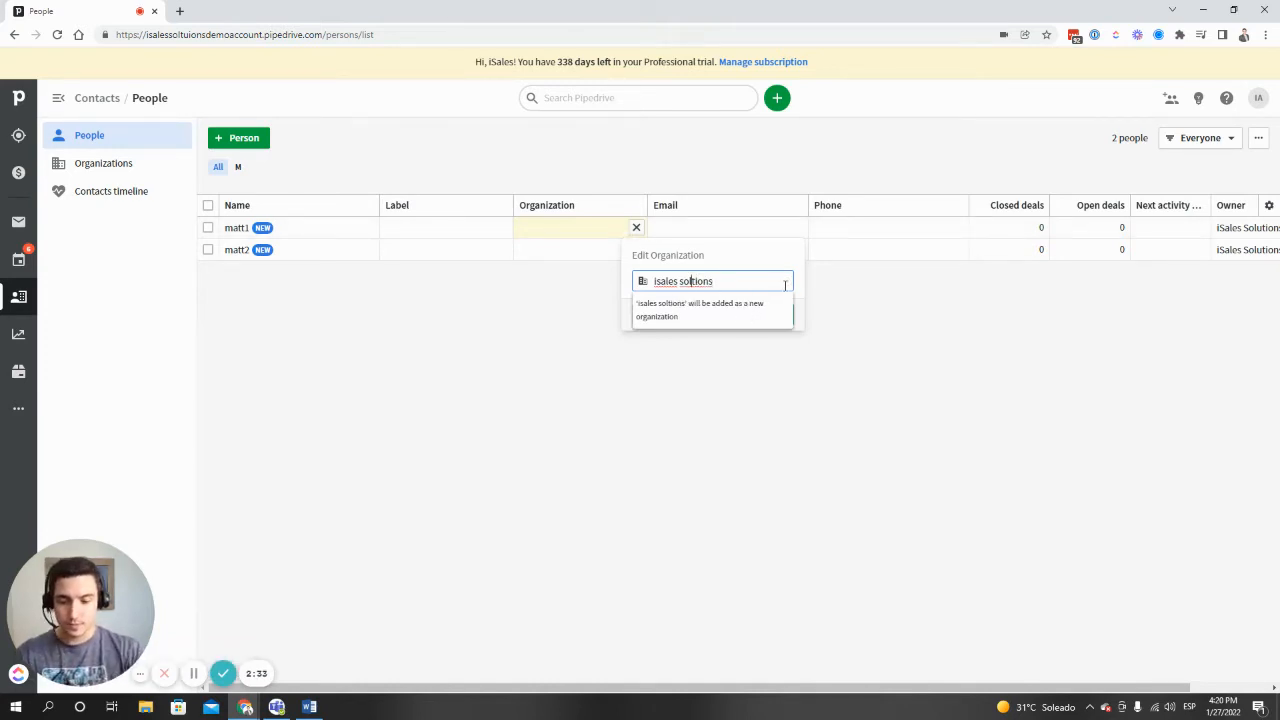
pyautogui.write('i')
pyautogui.press('BackSpace')
pyautogui.write('u')
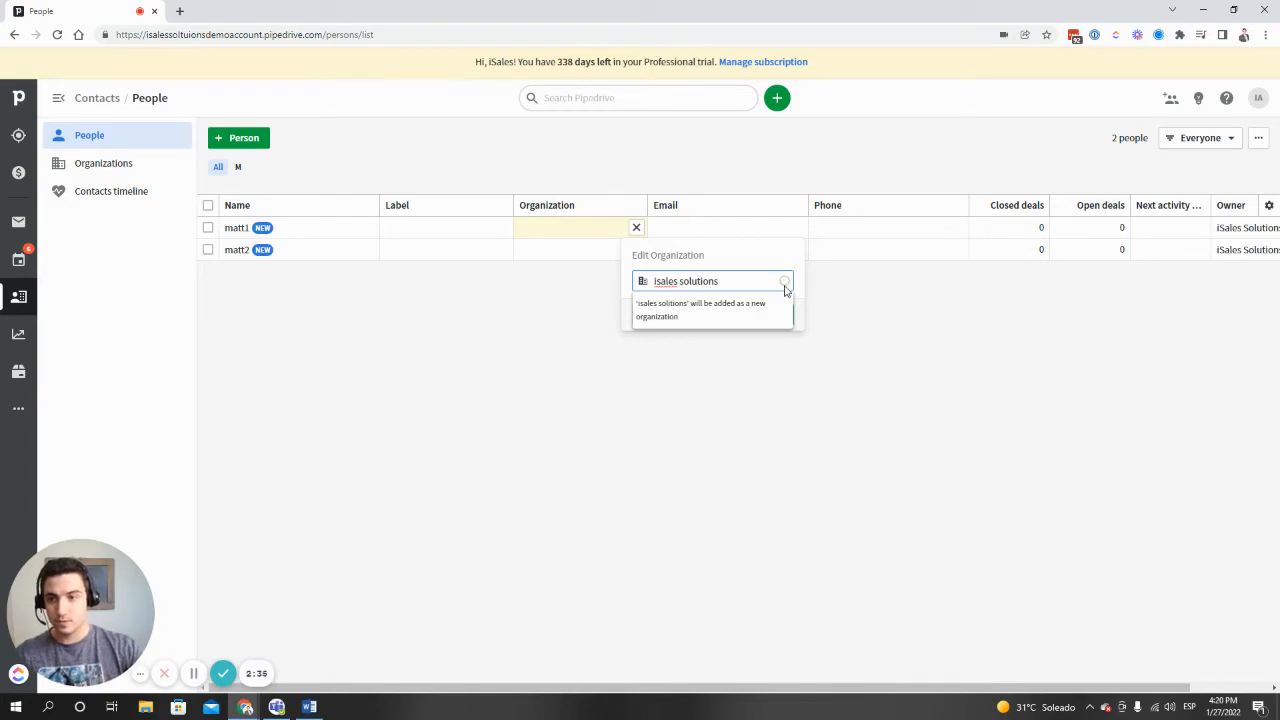
pyautogui.click(731, 309)
pyautogui.click(772, 314)
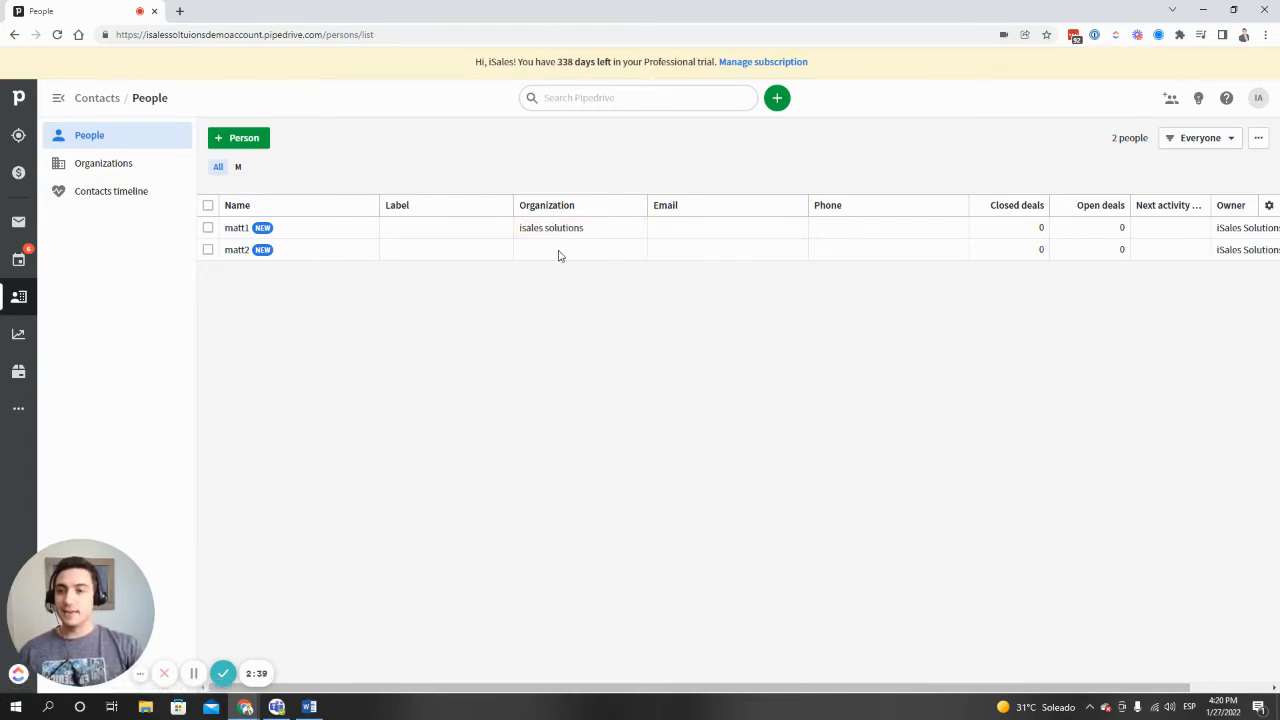
# - Link the second person in the list to the existing organization "isales solutions"
pyautogui.click(634, 249)
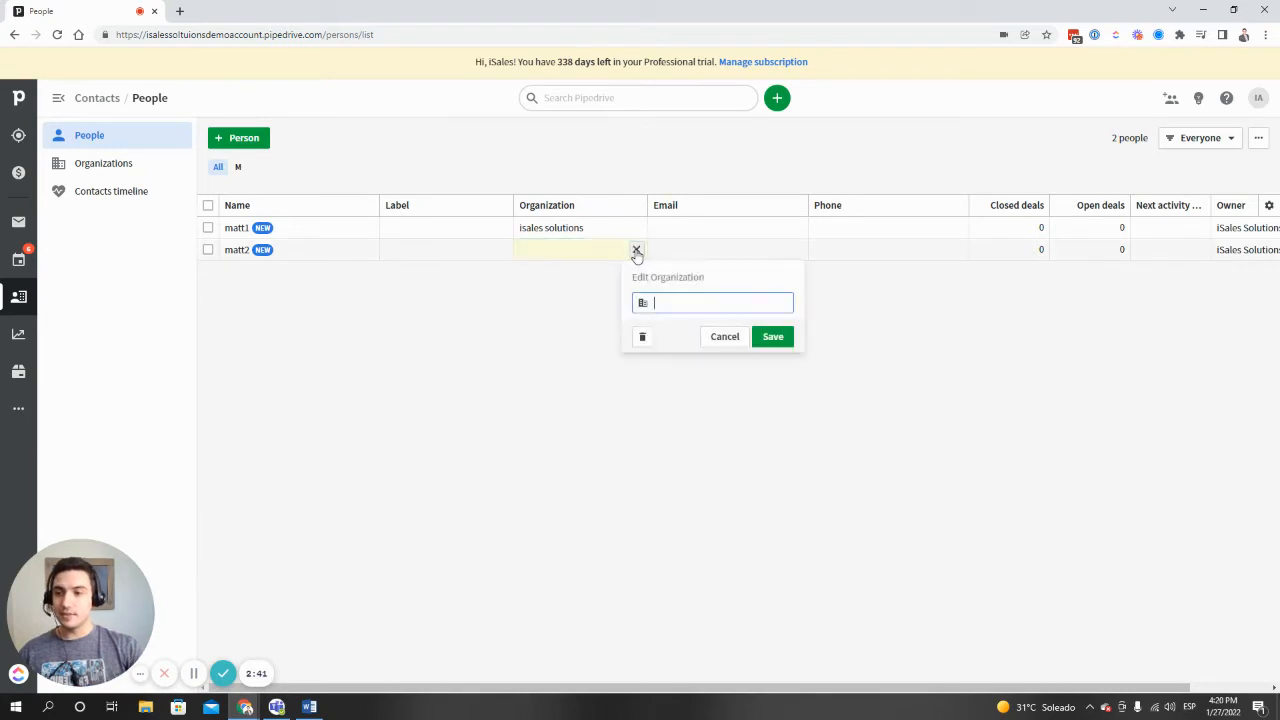
pyautogui.write('isales')
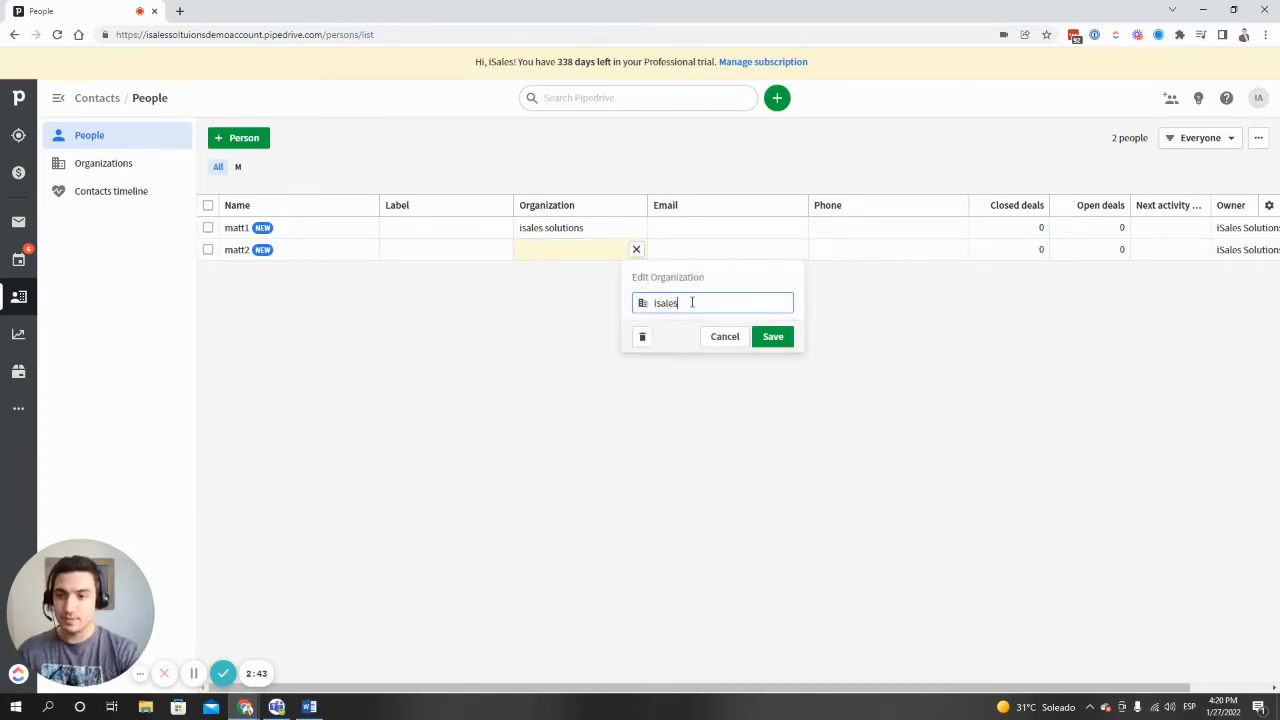
pyautogui.click(683, 323)
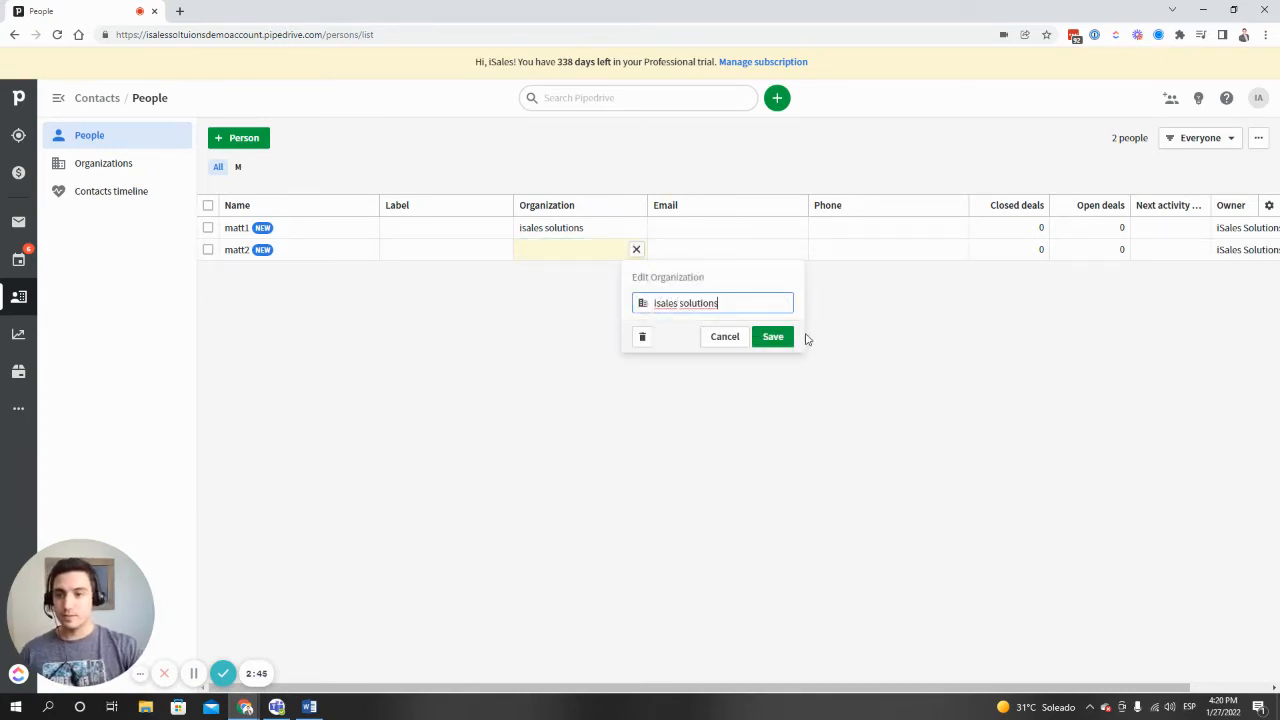
pyautogui.click(774, 336)
# - View the detail record of the isales solutions organization and check the people linked to it
pyautogui.click(550, 250)
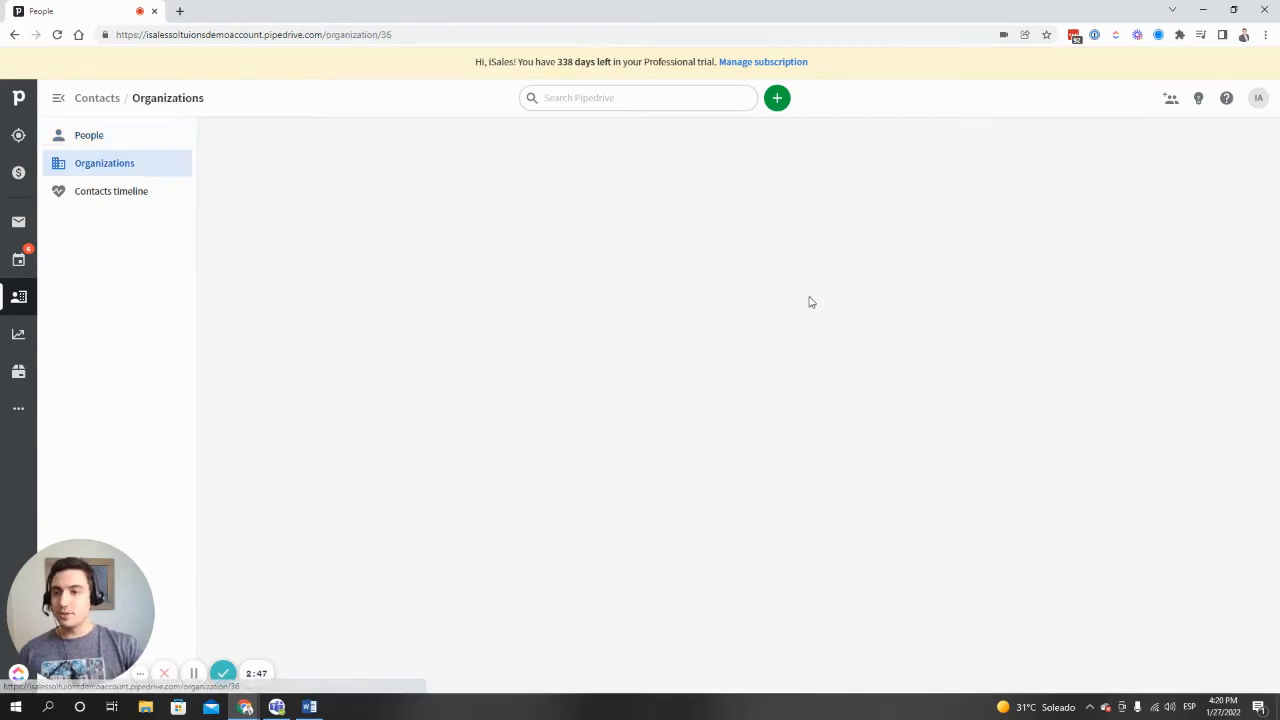
pyautogui.scroll(-2, 450, 381)
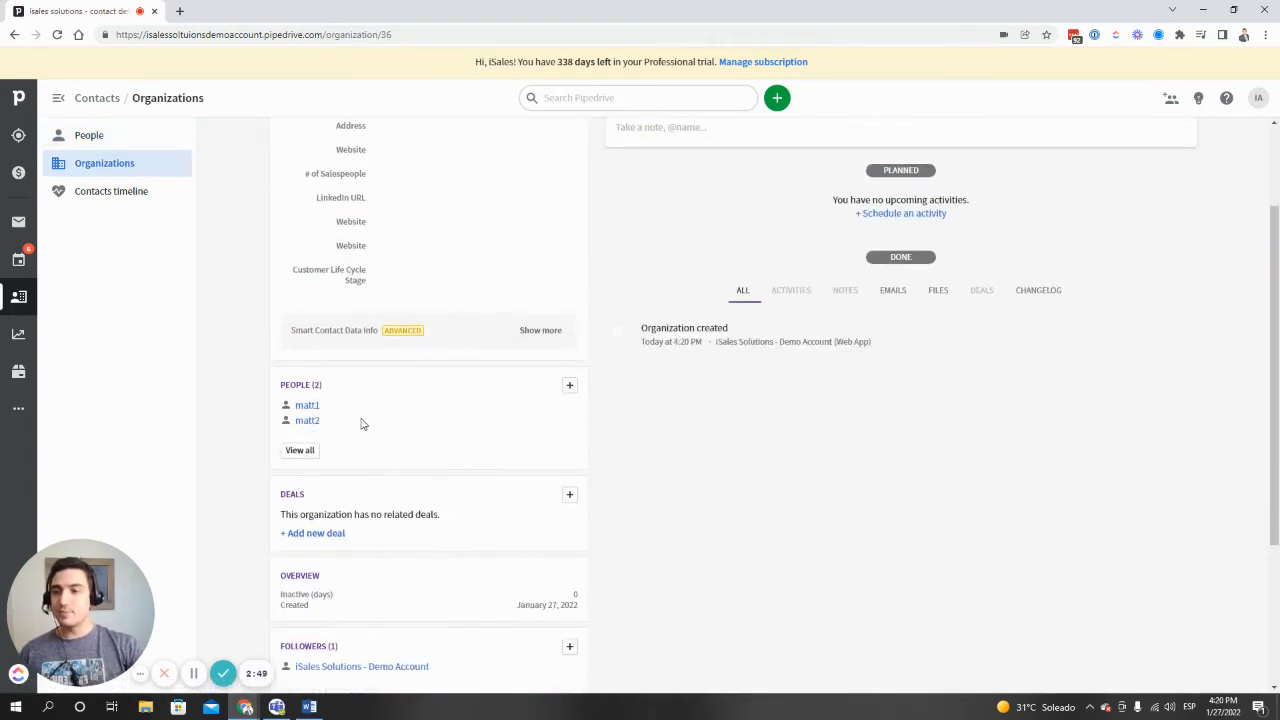
pyautogui.scroll(2, 375, 422)
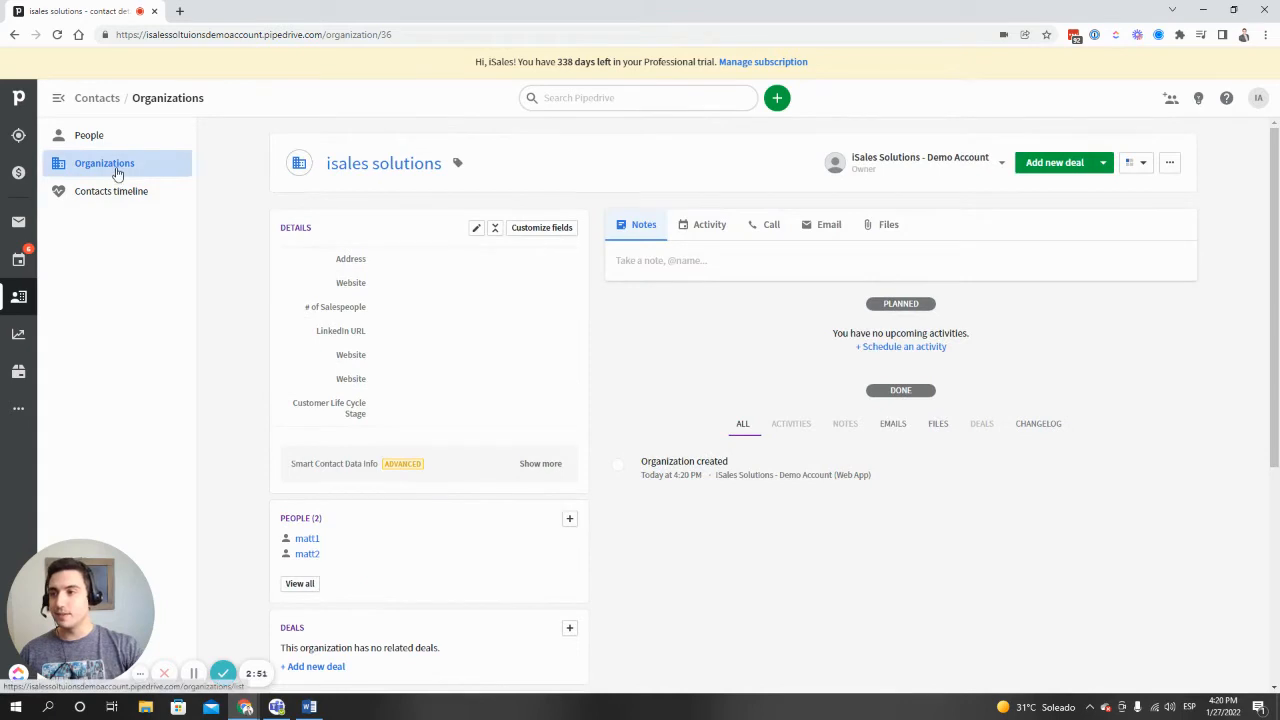
# - Review the people list, the leads inbox and the sales pipeline of deals once more
pyautogui.click(86, 138)
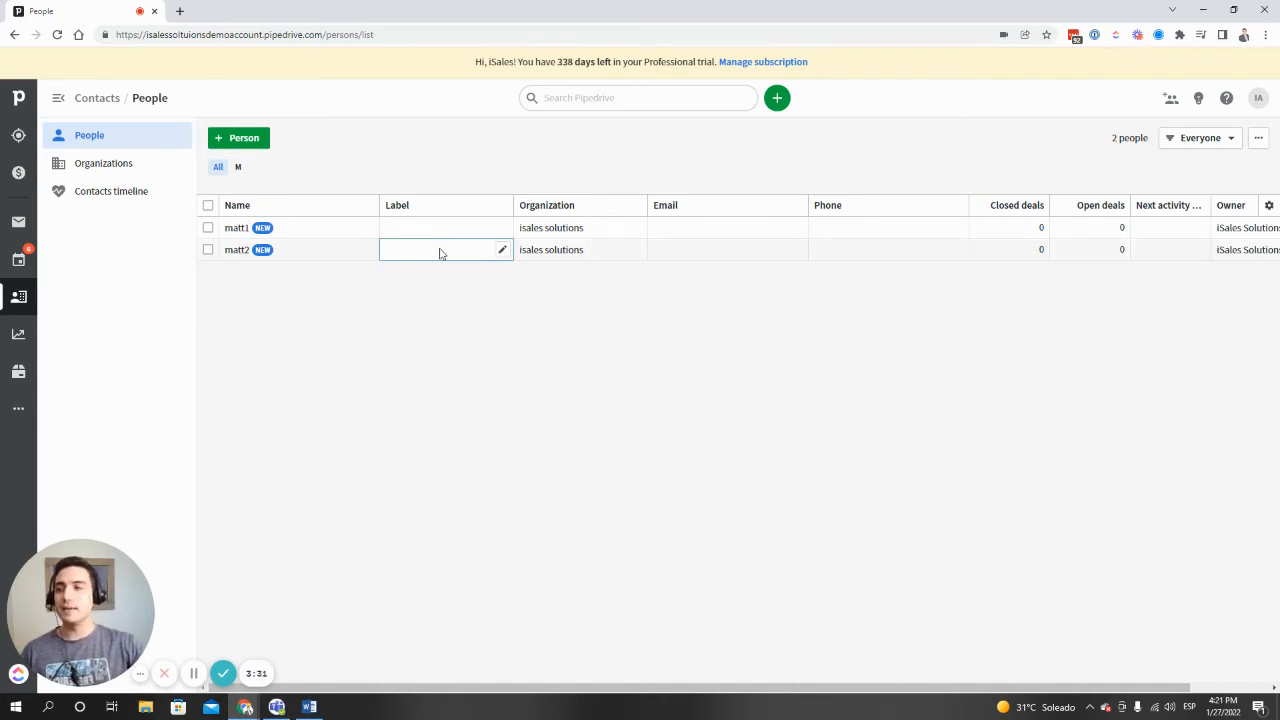
pyautogui.click(18, 136)
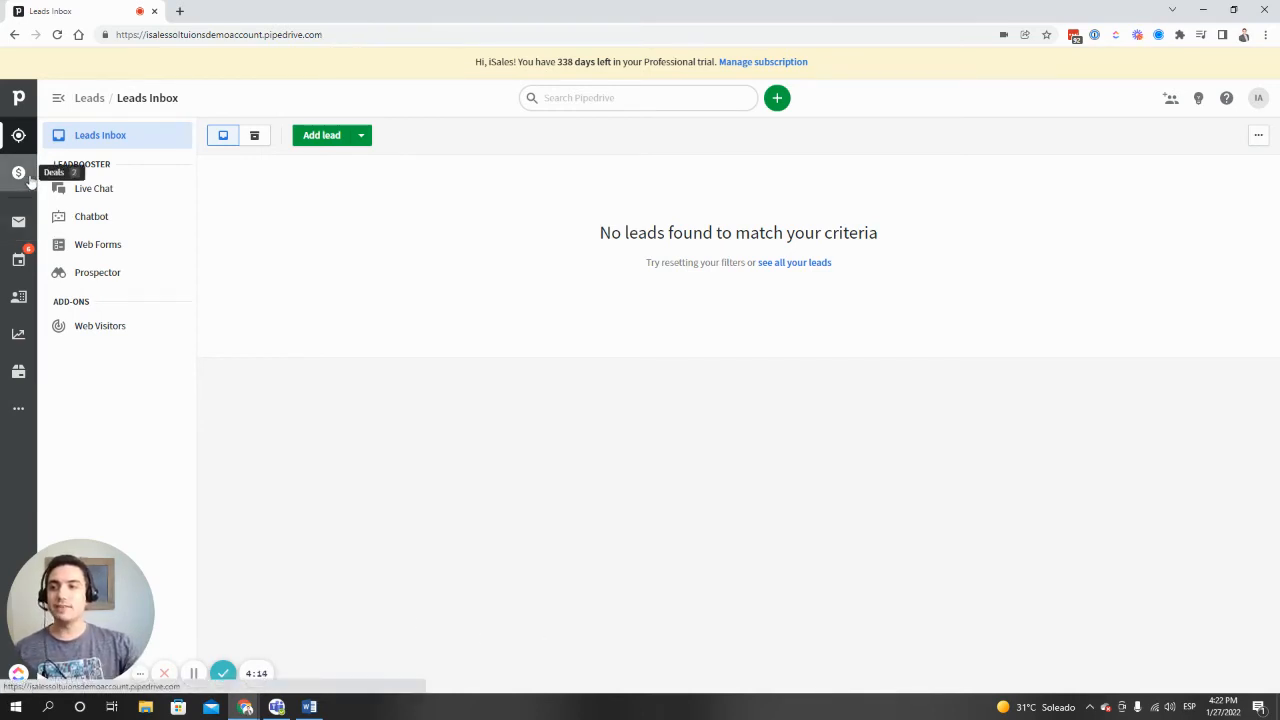
pyautogui.click(24, 176)
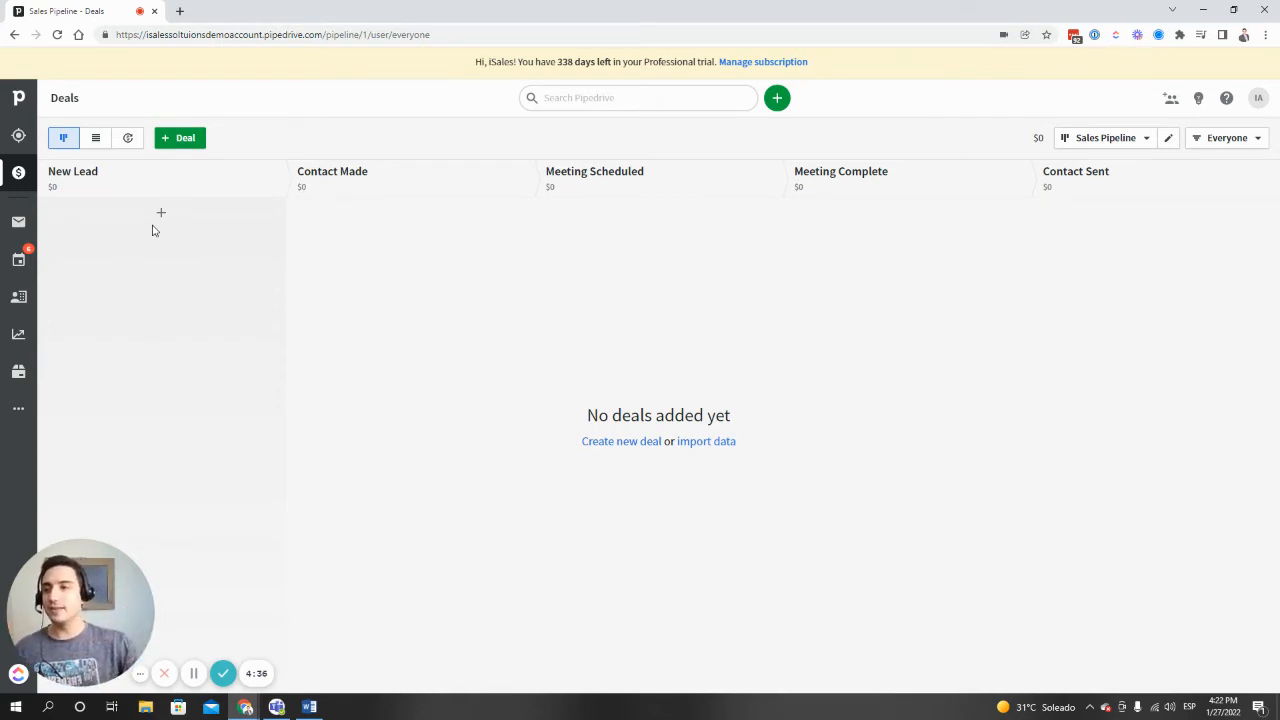
# - Create a lead in the leads inbox for a new contact person, keeping the suggested title
pyautogui.click(18, 135)
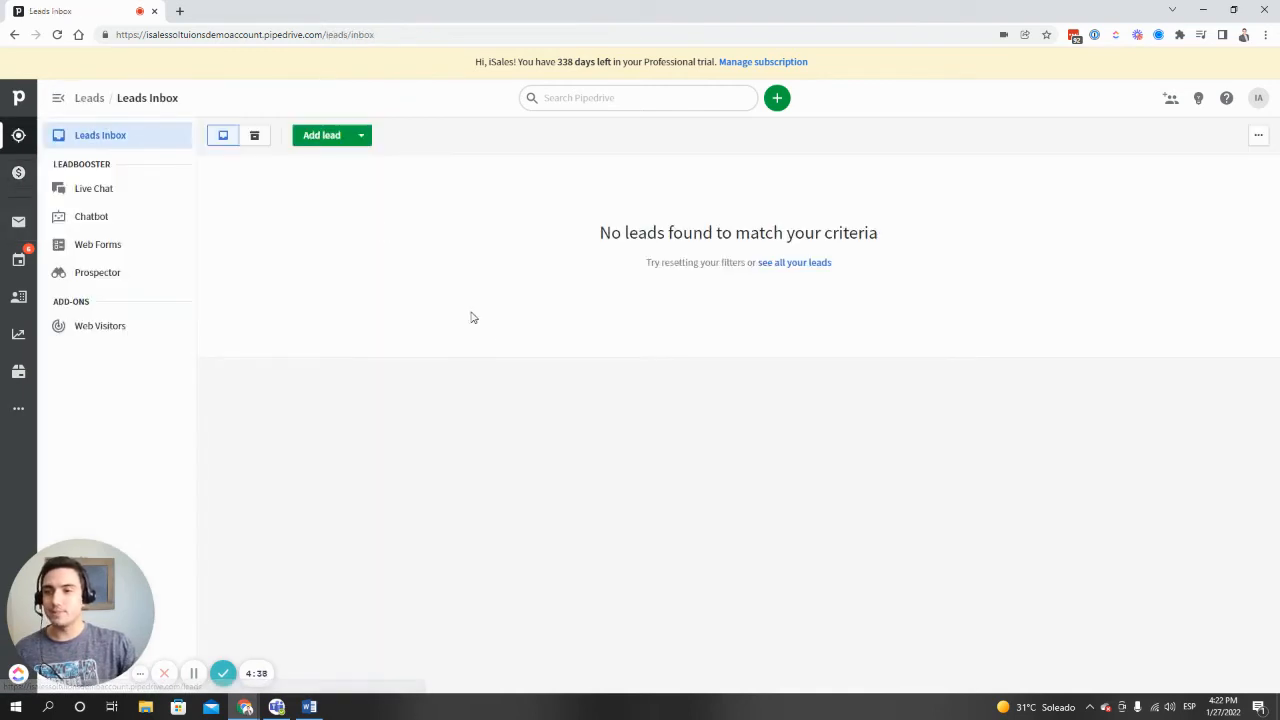
pyautogui.click(341, 140)
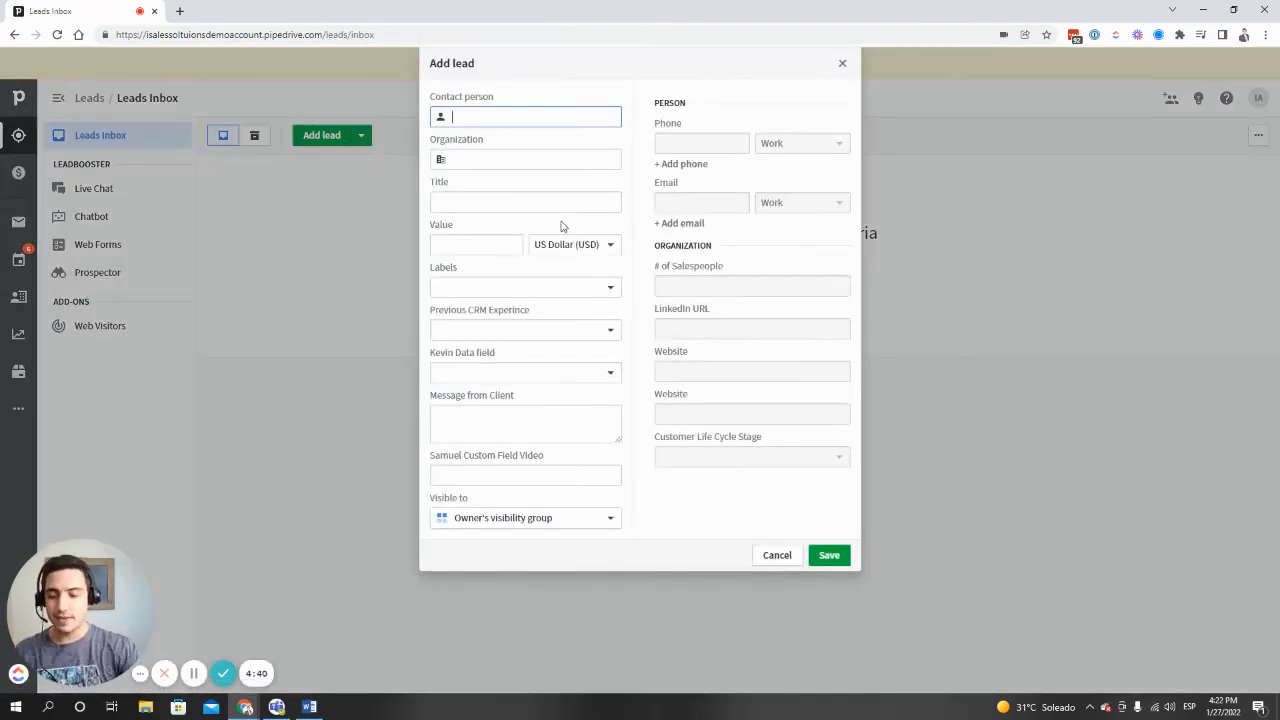
pyautogui.write('Matthew Isale')
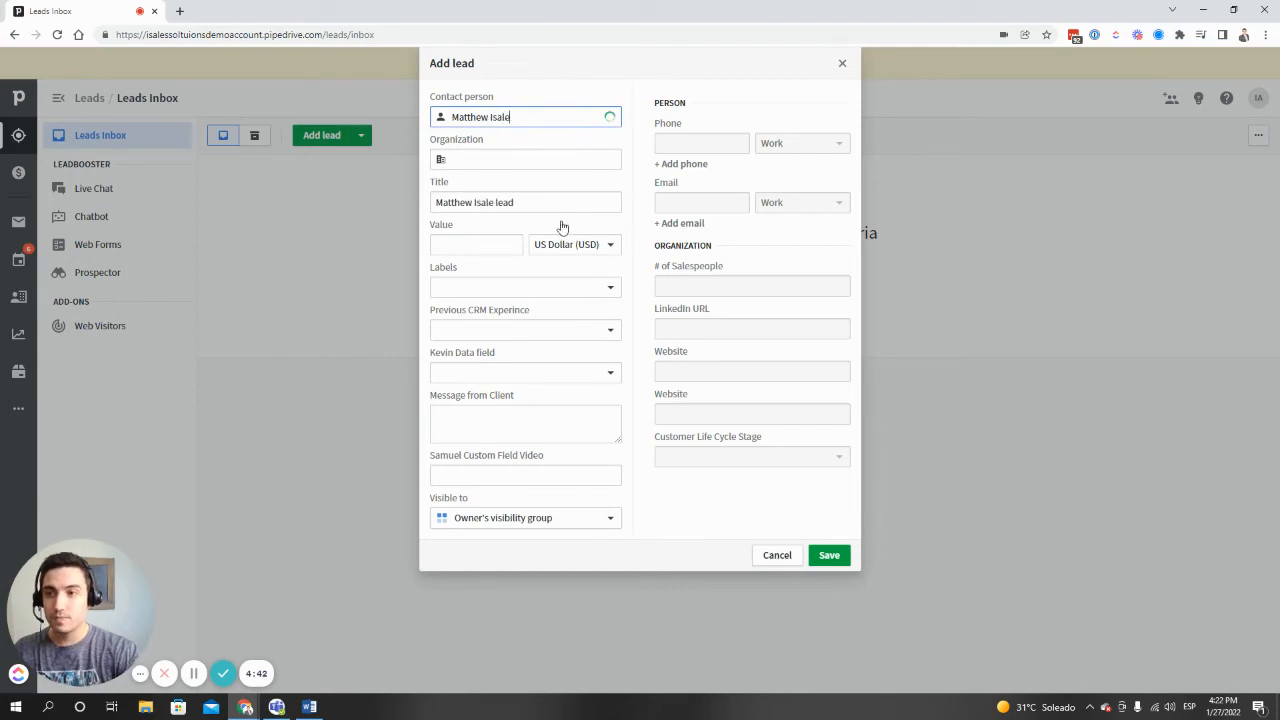
pyautogui.write('s')
pyautogui.click(555, 148)
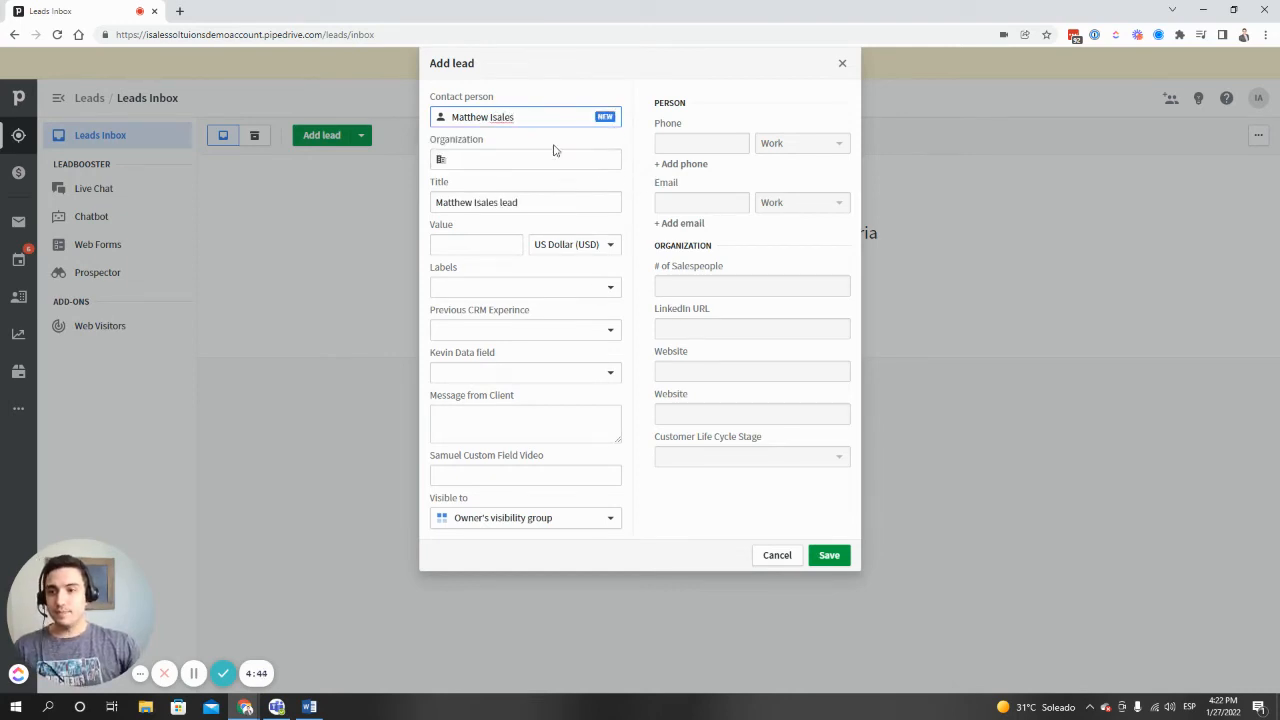
pyautogui.click(829, 555)
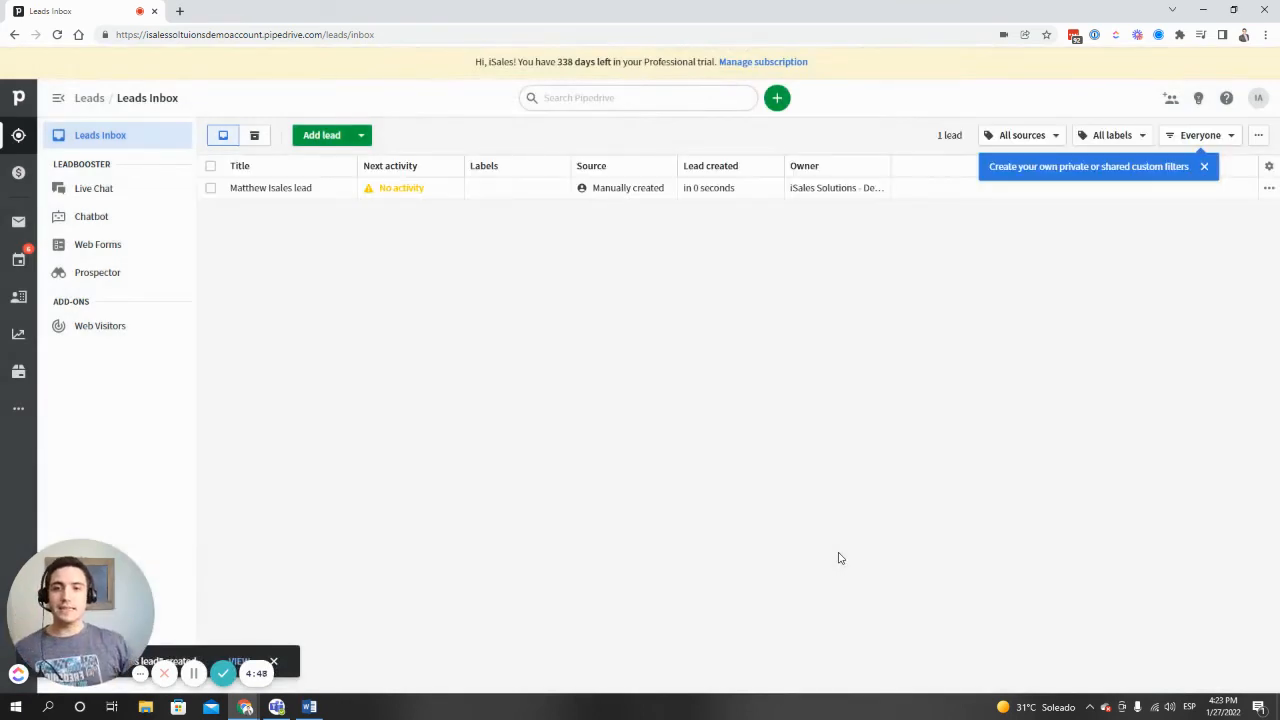
# - Convert the newly created lead to a deal in the Sales Pipeline, linking it to the existing organization "isales solutions"
pyautogui.click(277, 187)
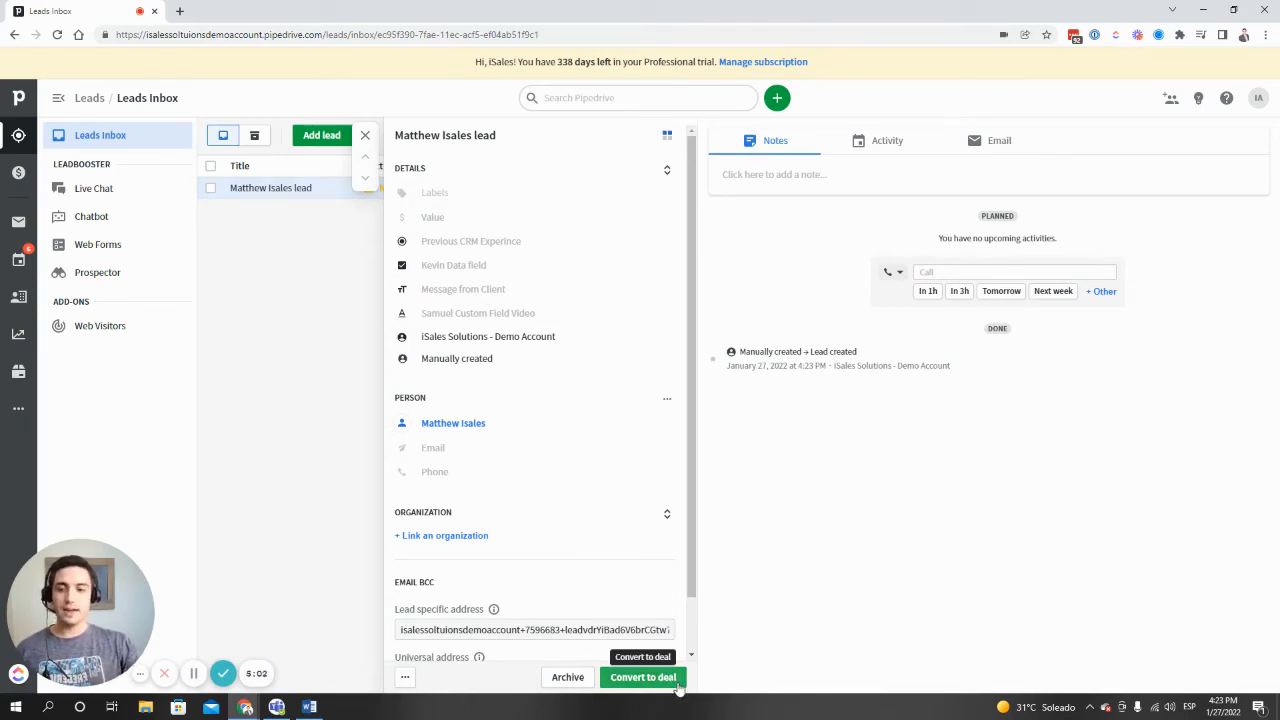
pyautogui.click(670, 678)
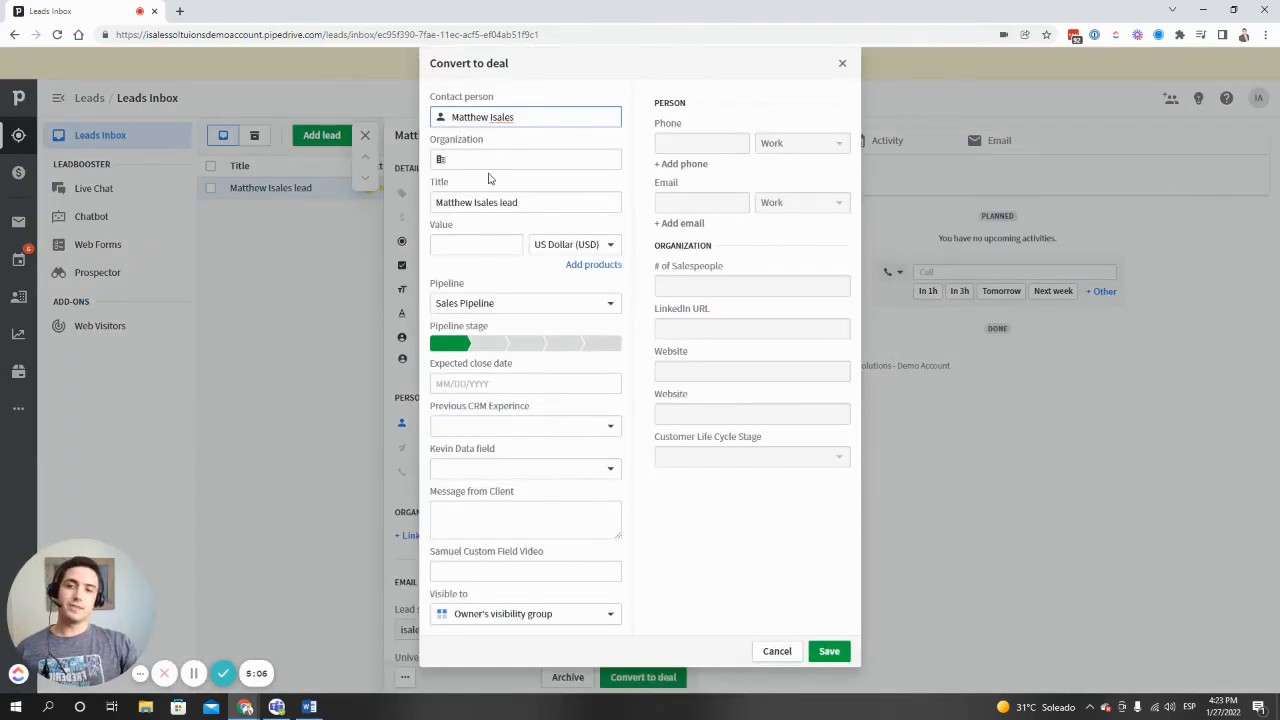
pyautogui.click(489, 162)
pyautogui.write('isales ')
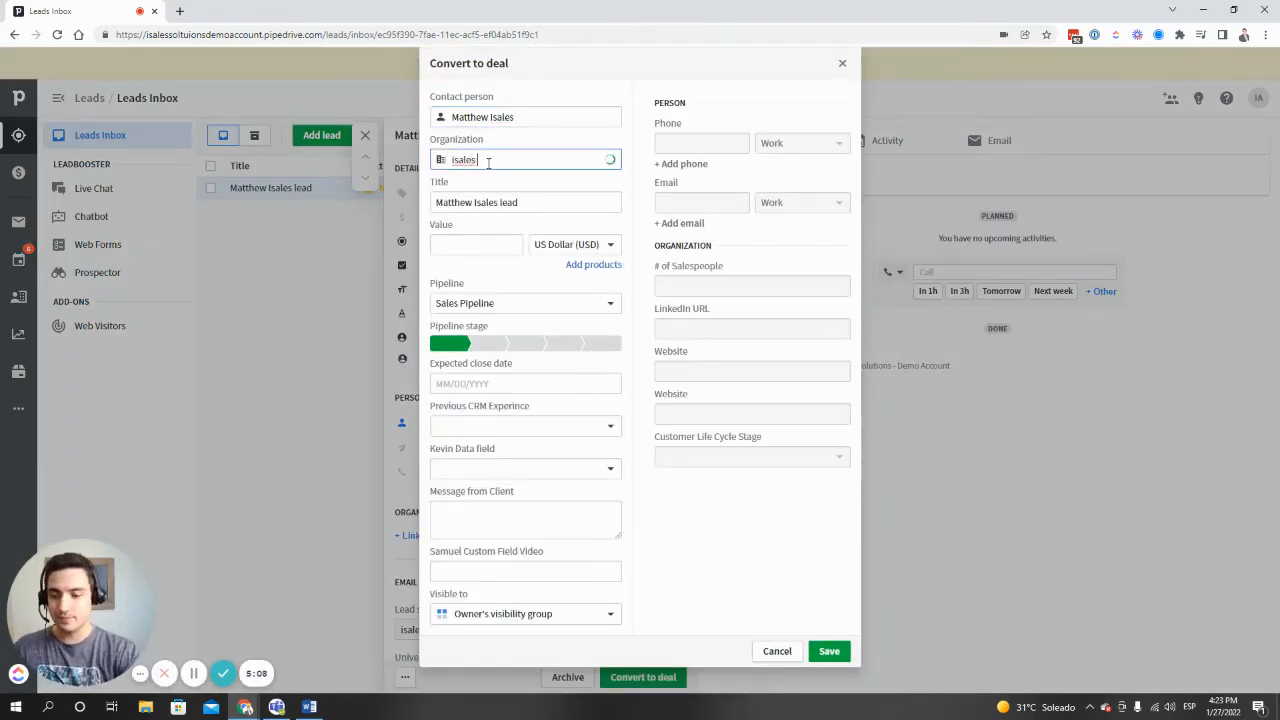
pyautogui.write('solut')
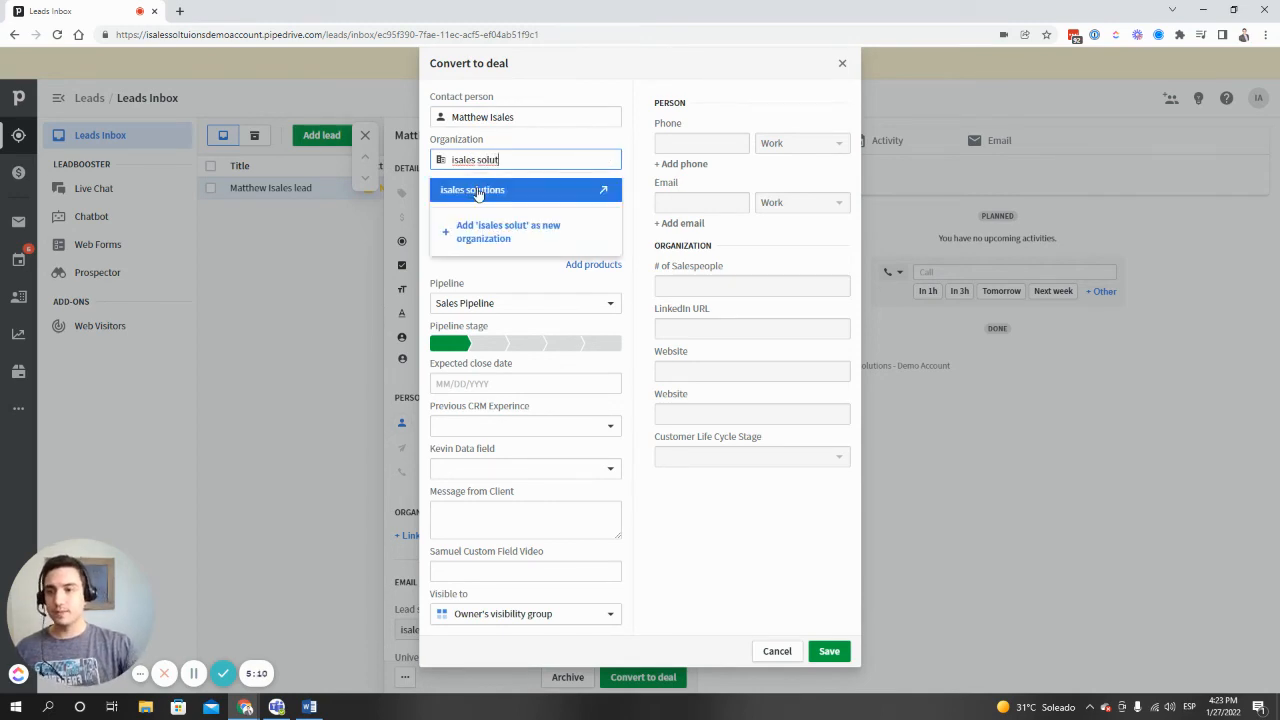
pyautogui.click(480, 192)
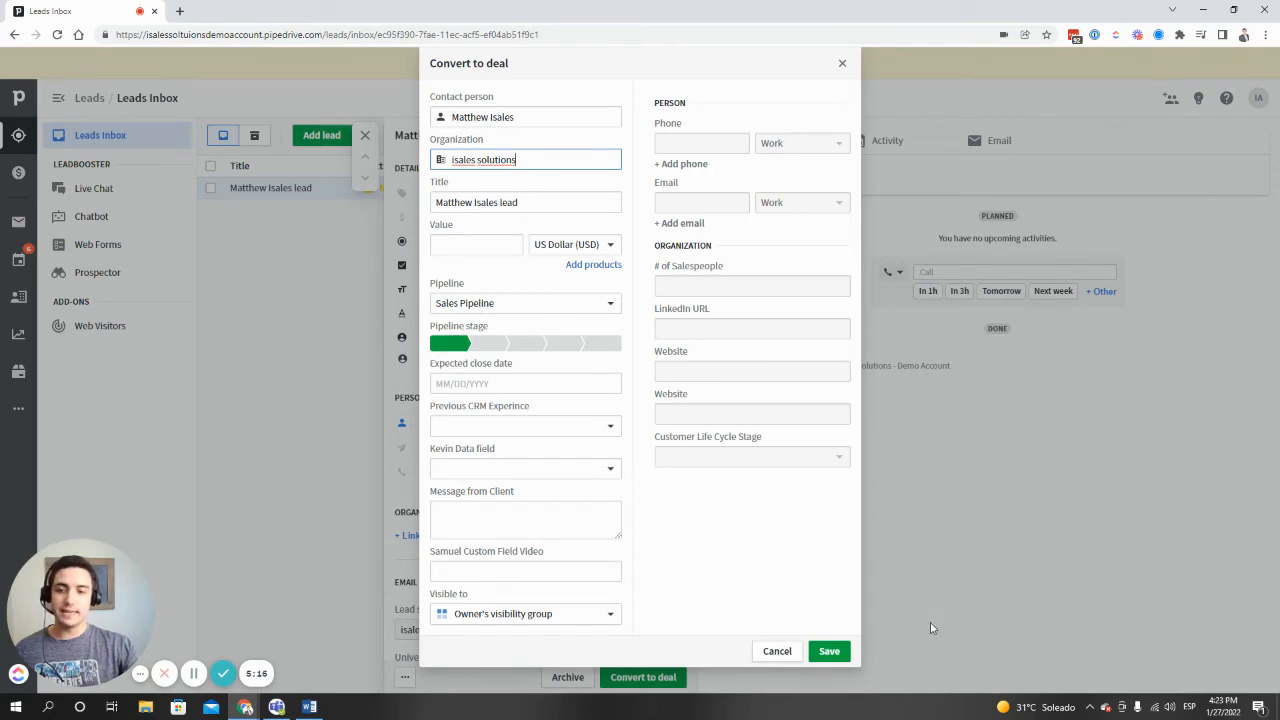
pyautogui.click(830, 652)
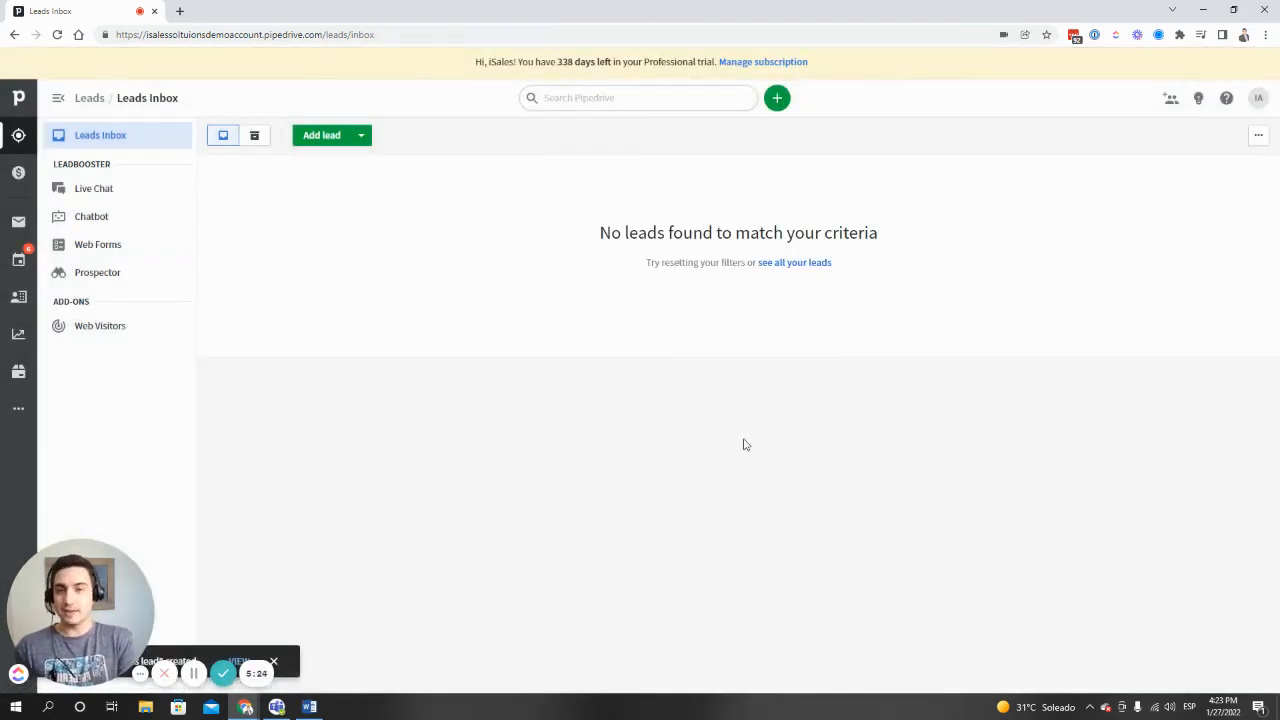
# - View the converted deal's detail record from the sales pipeline, checking its linked person and organization, and return to the pipeline
pyautogui.click(15, 176)
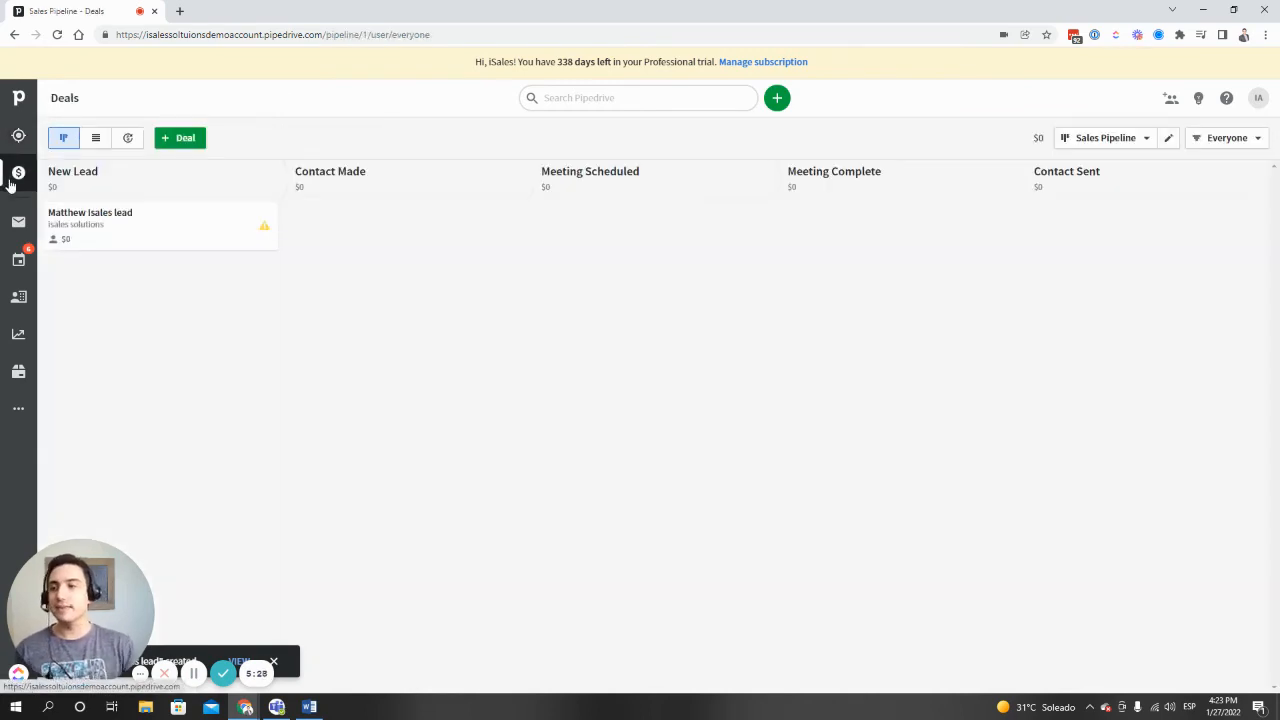
pyautogui.click(212, 234)
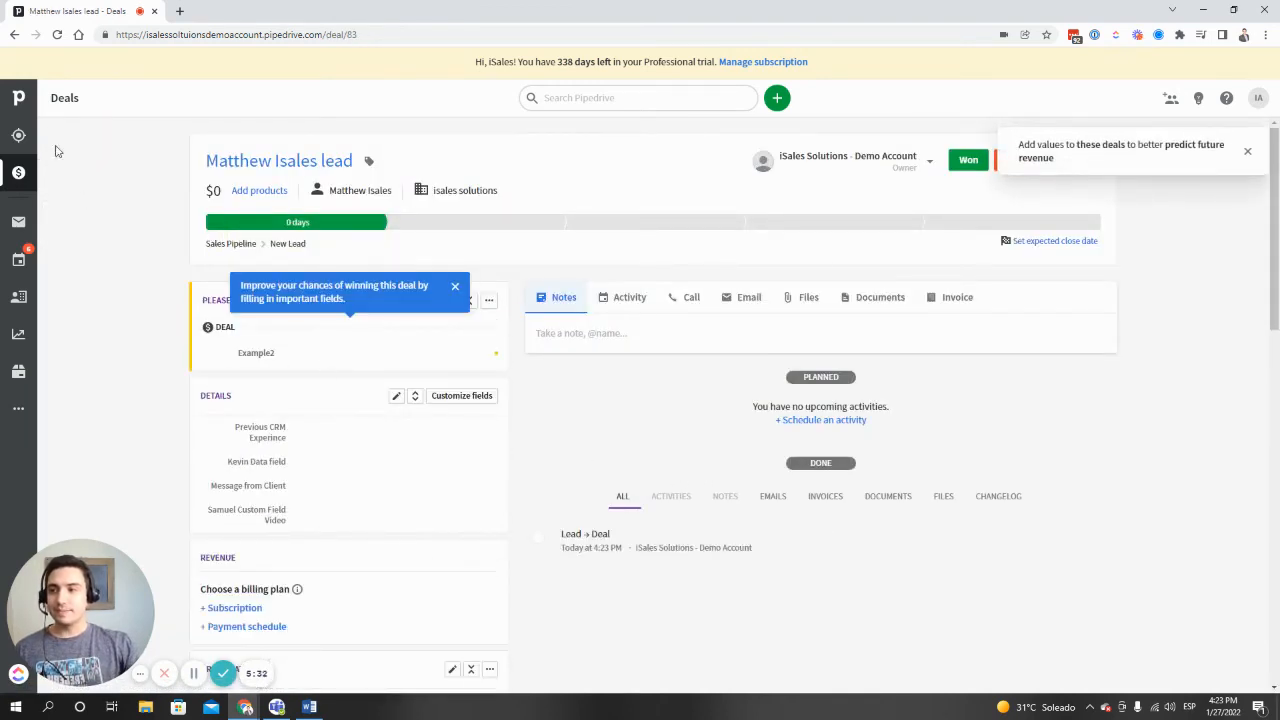
pyautogui.click(18, 172)
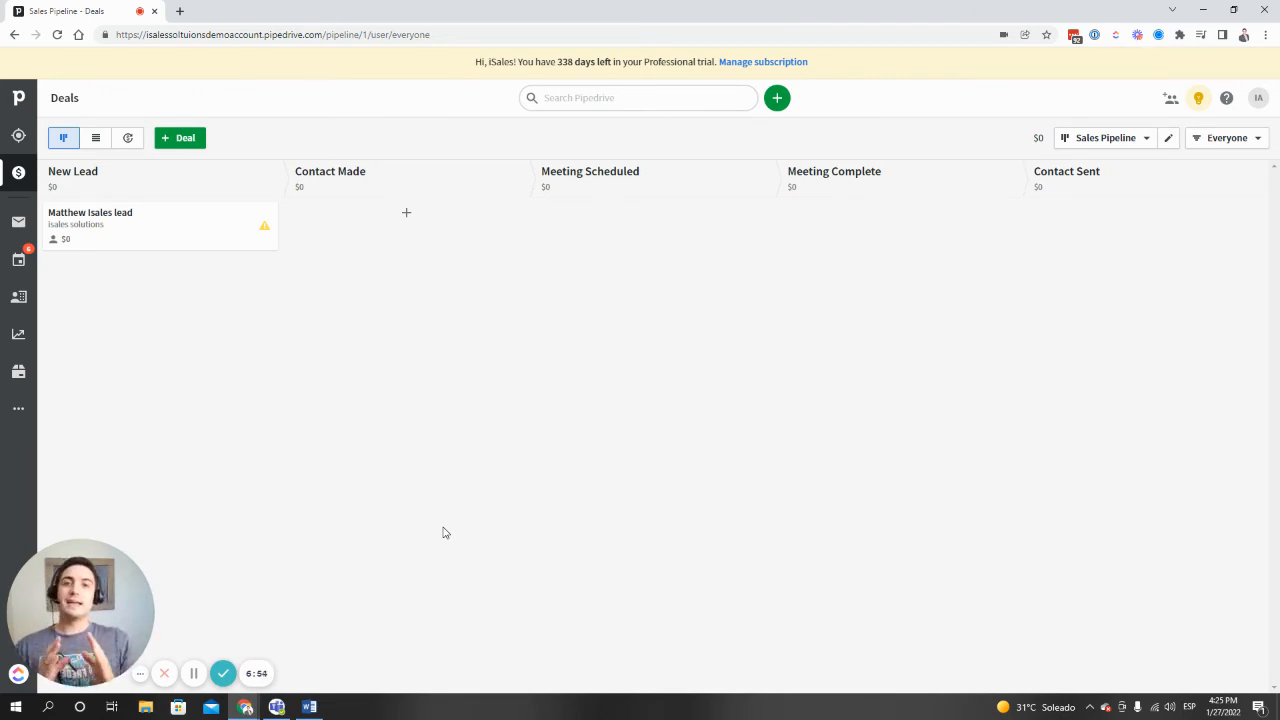
# - Switch to the Pyramid document in Word to review the Leads/Deals, People and Organizations diagram, and minimize it again
pyautogui.click(309, 707)
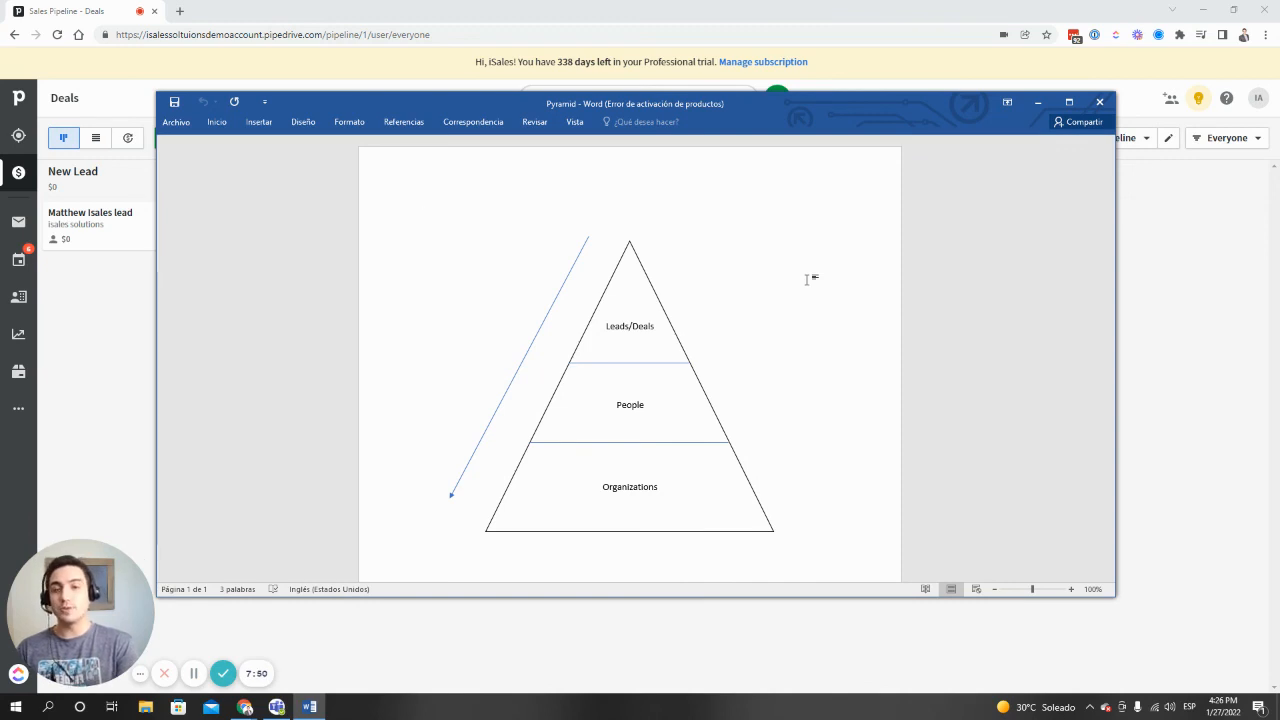
pyautogui.click(1037, 102)
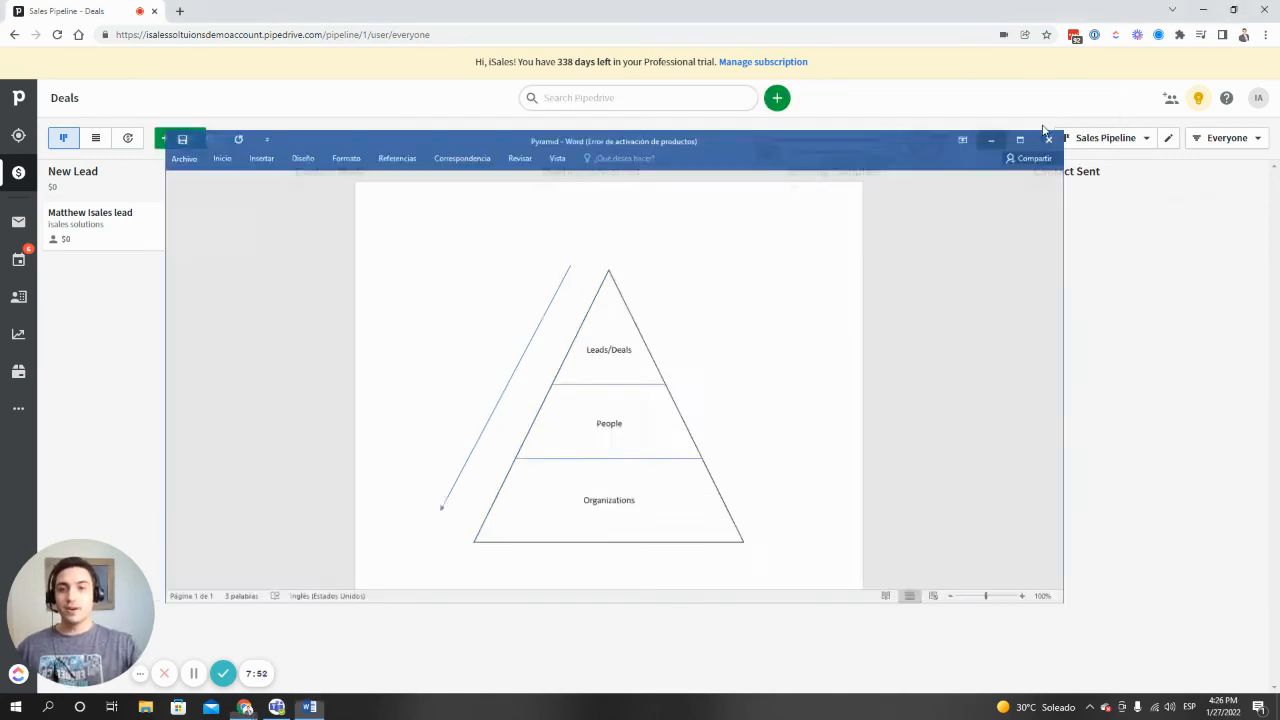